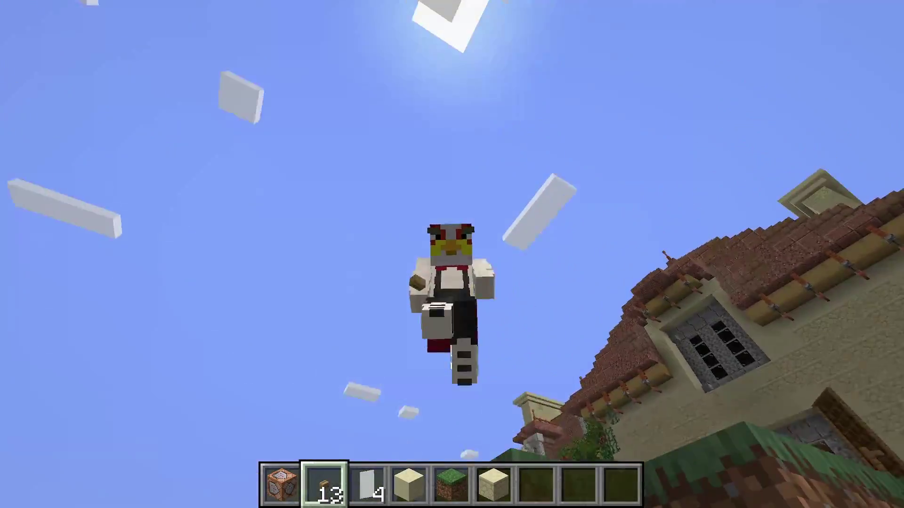
key("w")
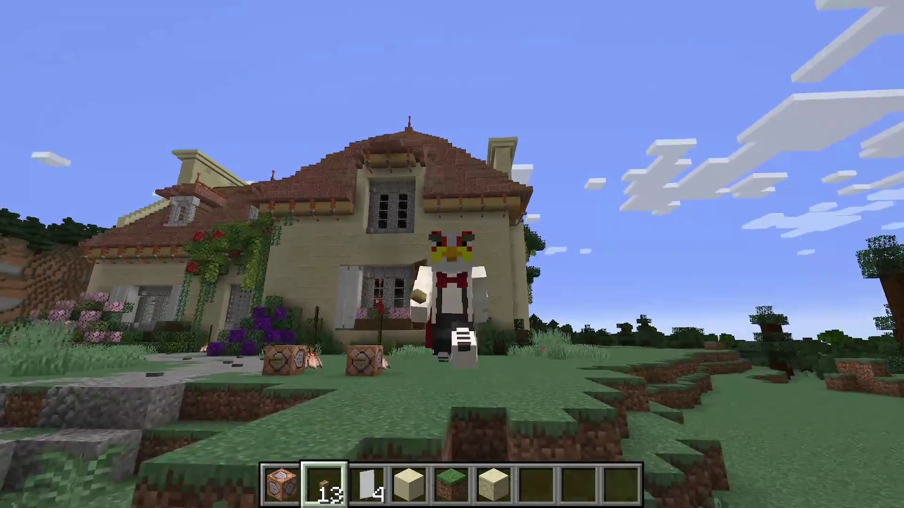
- Switch to first-person view and walk up to the two command blocks in front of the house
key("s")
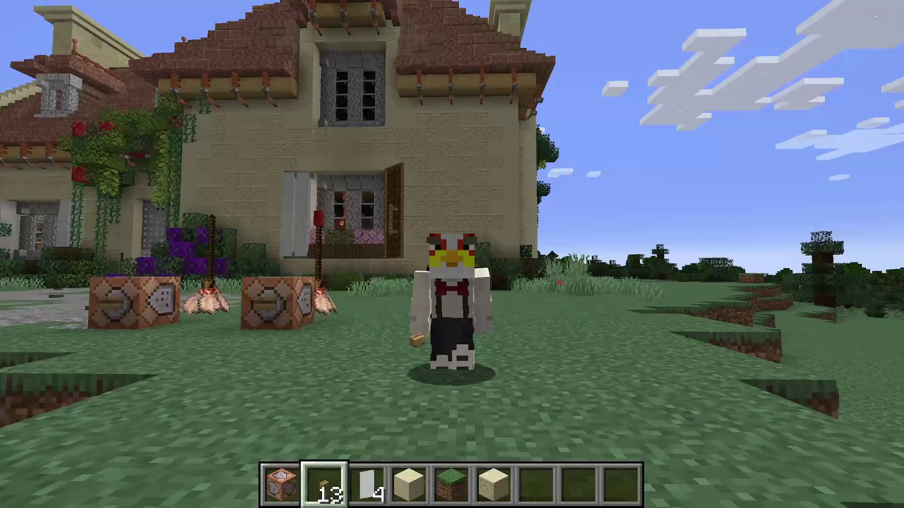
key("s")
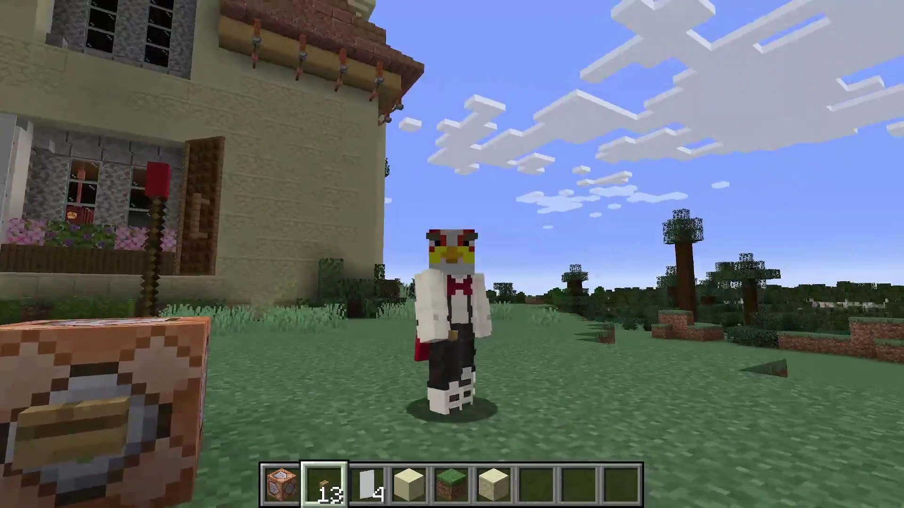
key("F5")
key("a")
key("s")
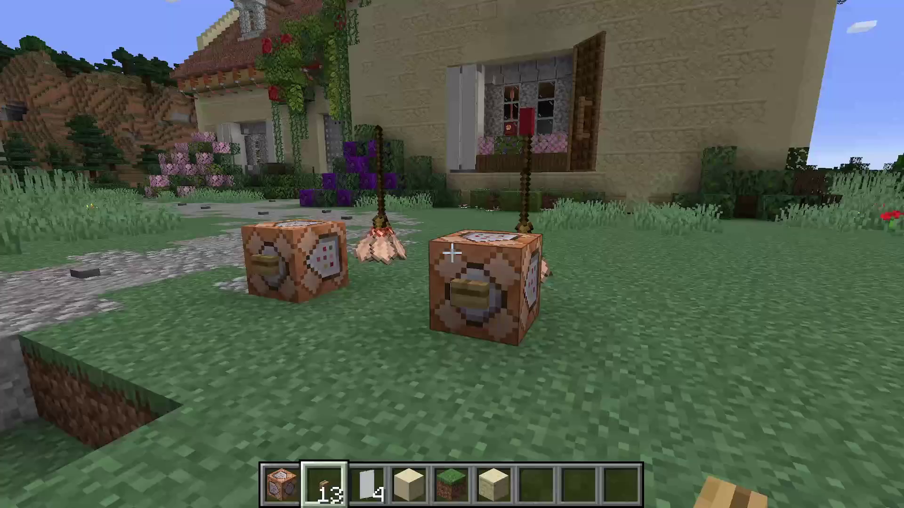
key("w")
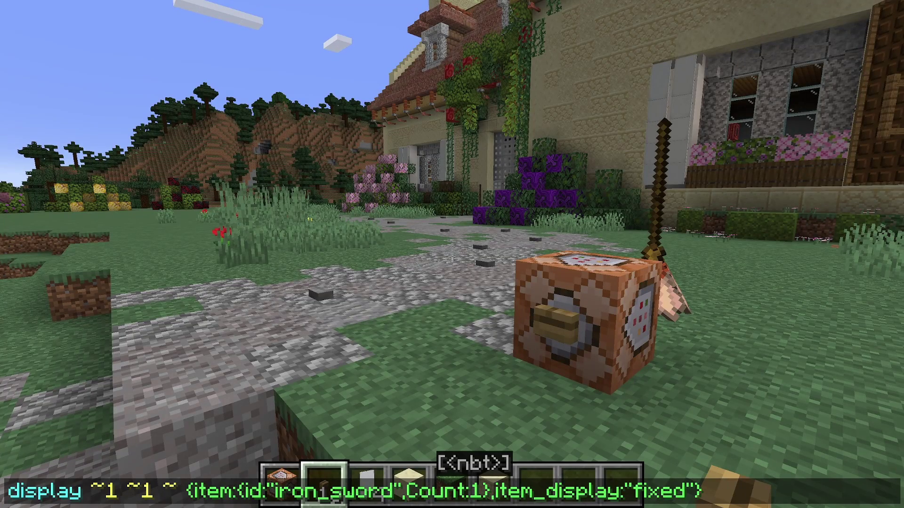
- Summon an item display at ~1 ~1 ~ with one iron_sword and item_display "fixed", and view the sword from several sides
key("BackSpace")
key("BackSpace")
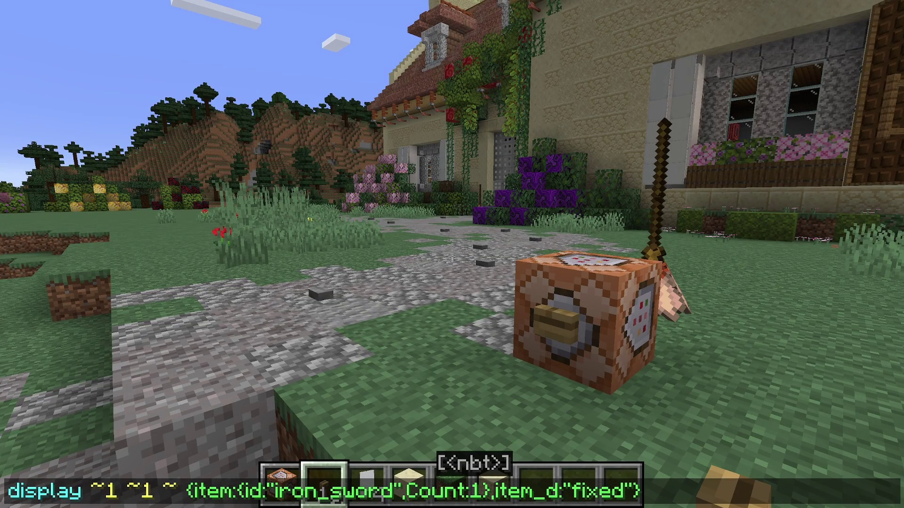
key("BackSpace")
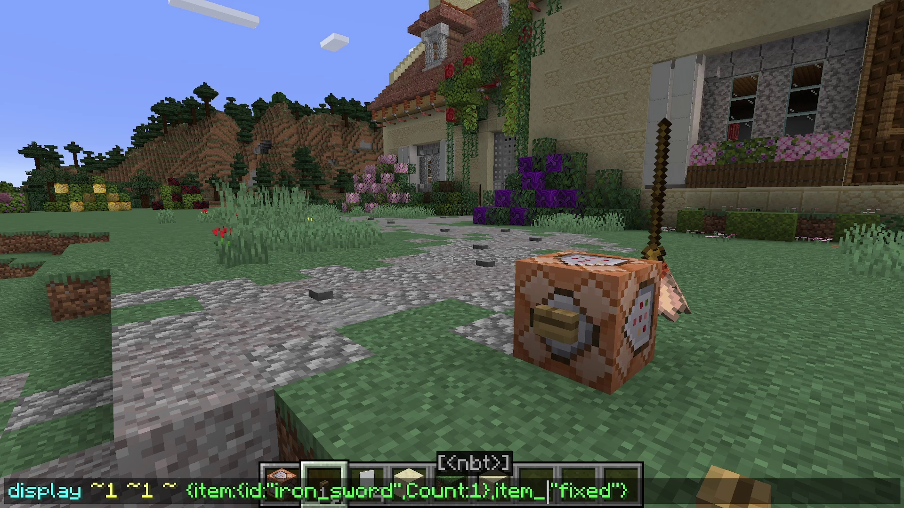
type("display:")
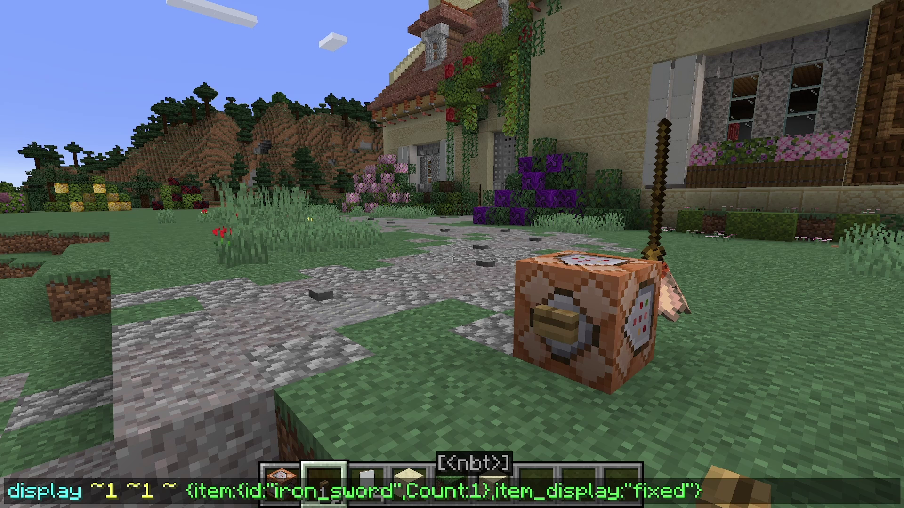
key("BackSpace")
key("BackSpace")
key("BackSpace")
key("BackSpace")
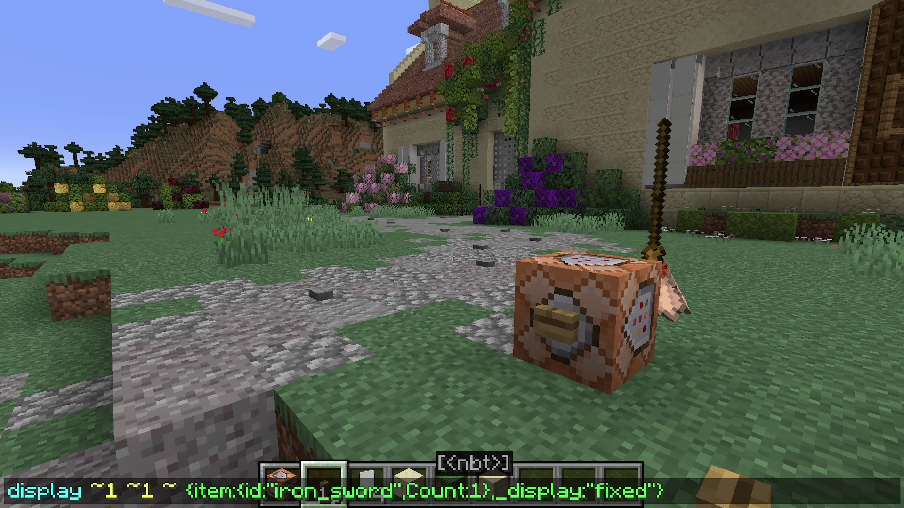
type("item")
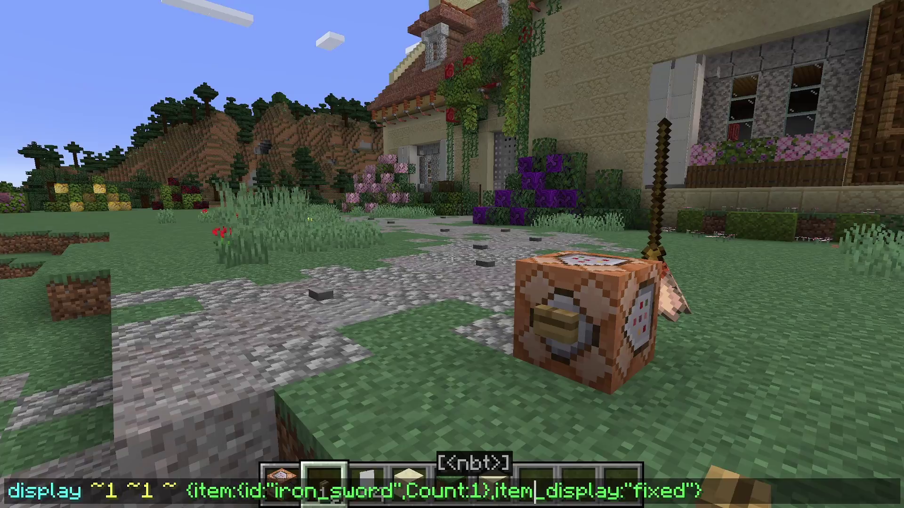
key("Return")
key("d")
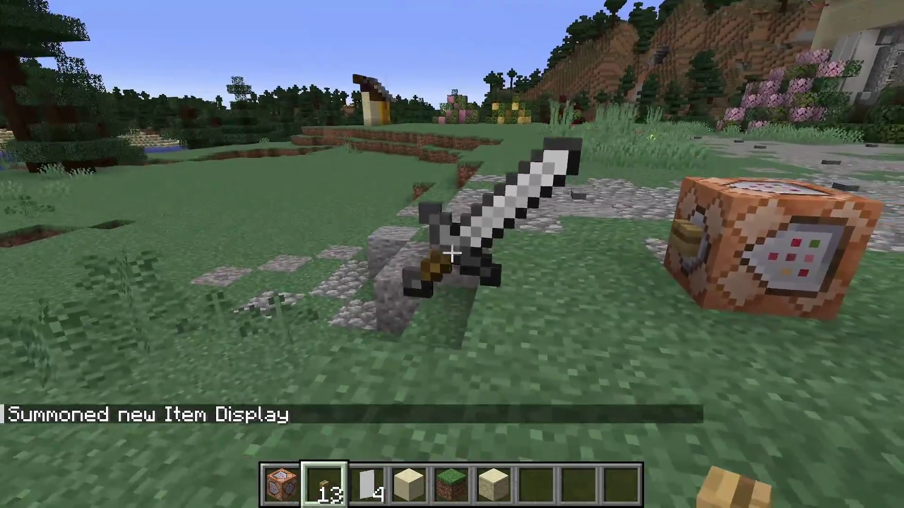
key("d")
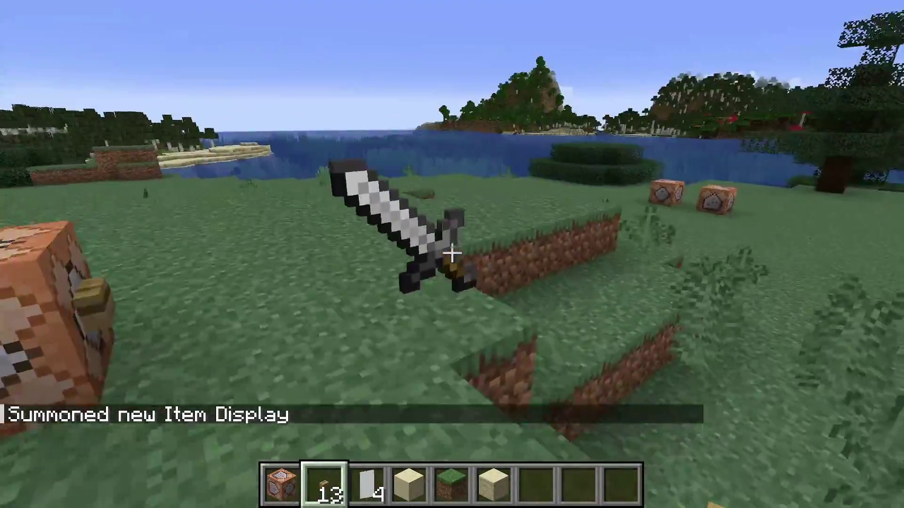
key("s")
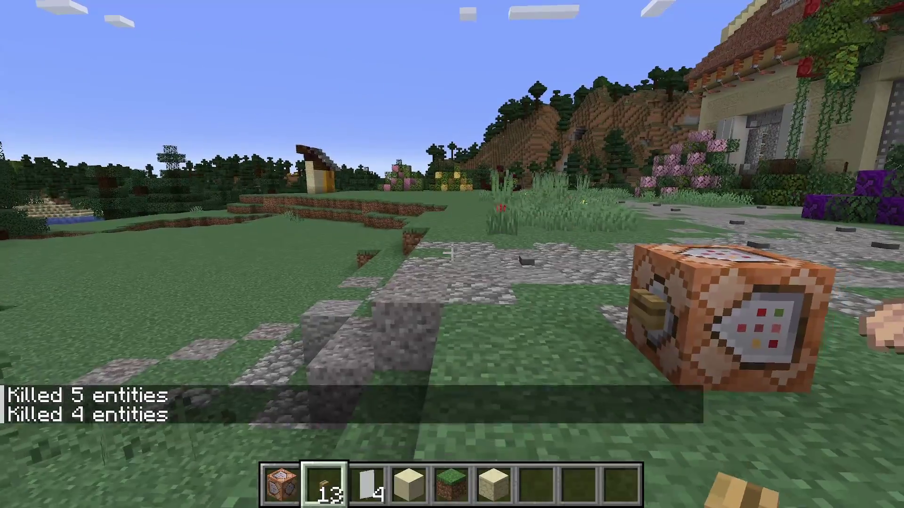
key("s")
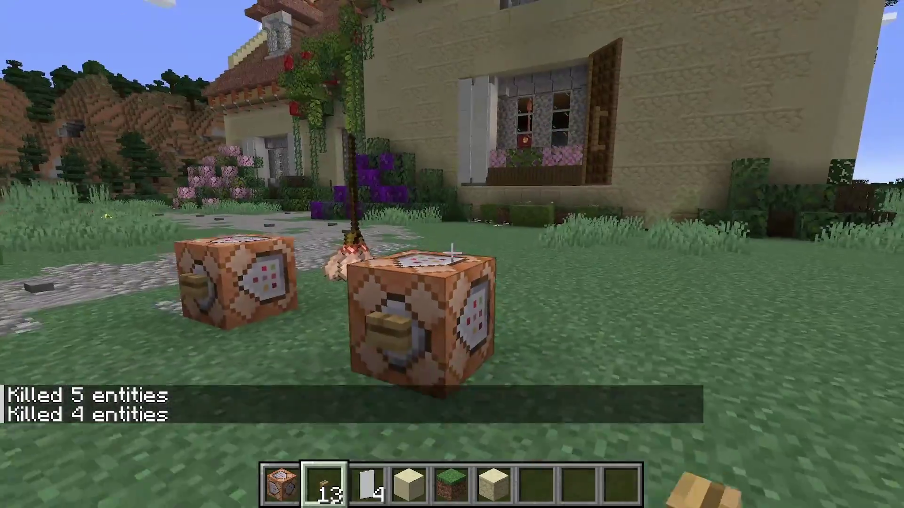
- Recall the last kill command, targeting up to 5 non-player entities within distance 3, and close it without running it
key("w")
key("s")
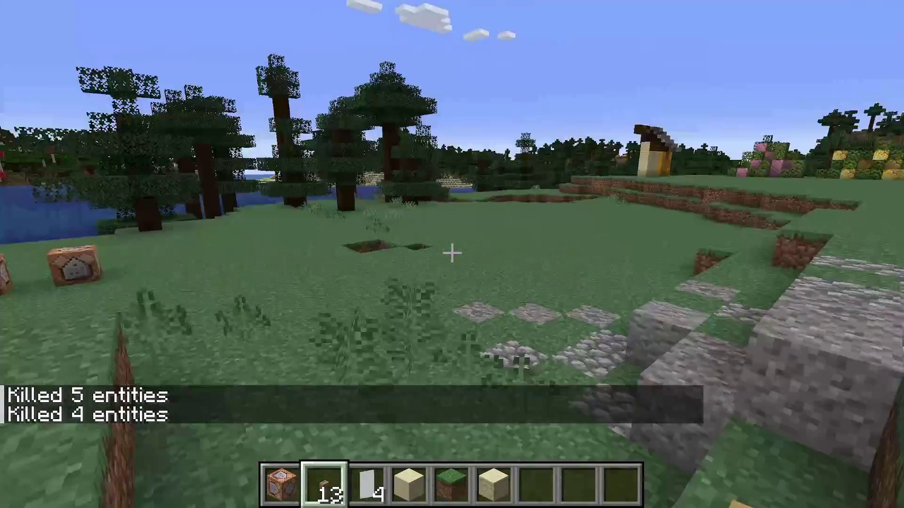
key("t")
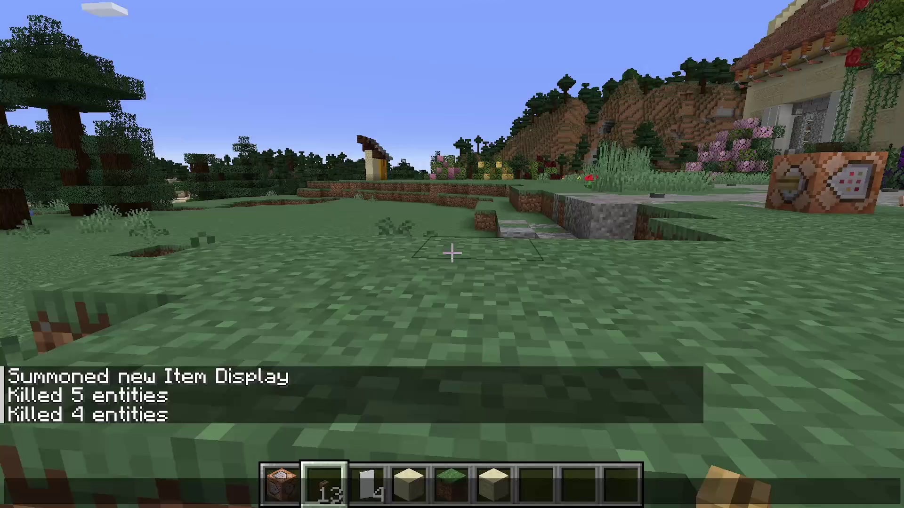
key("Escape")
key("w")
key("t")
key("Up")
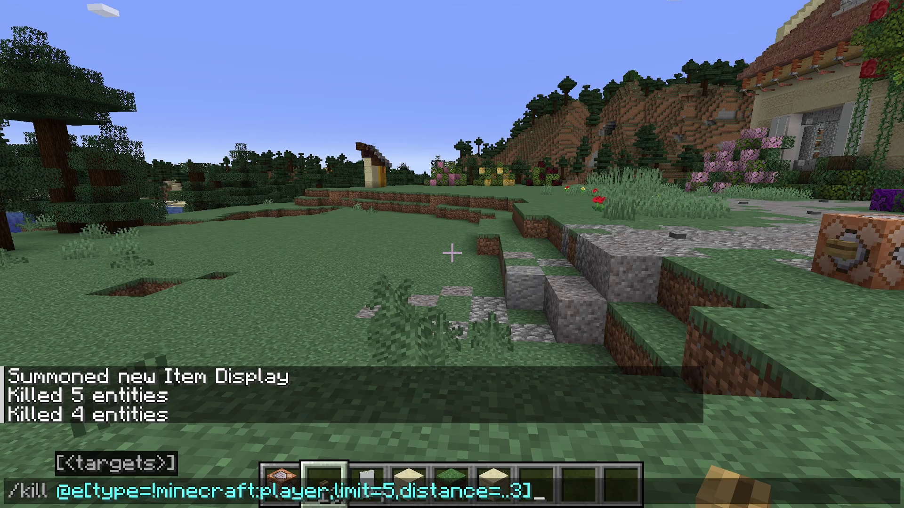
key("Escape")
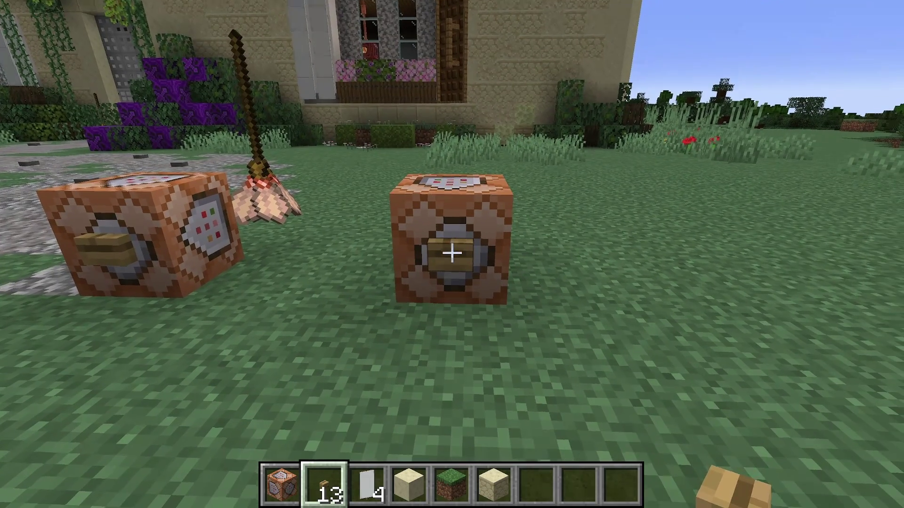
- Return to the command blocks and activate the one without a broom to summon its red-tipped block display broom
key("w")
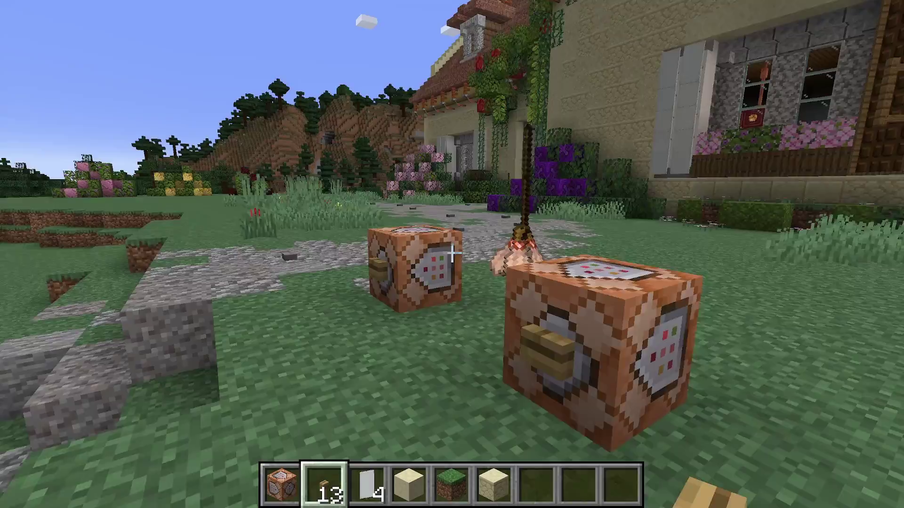
key("space")
key("s")
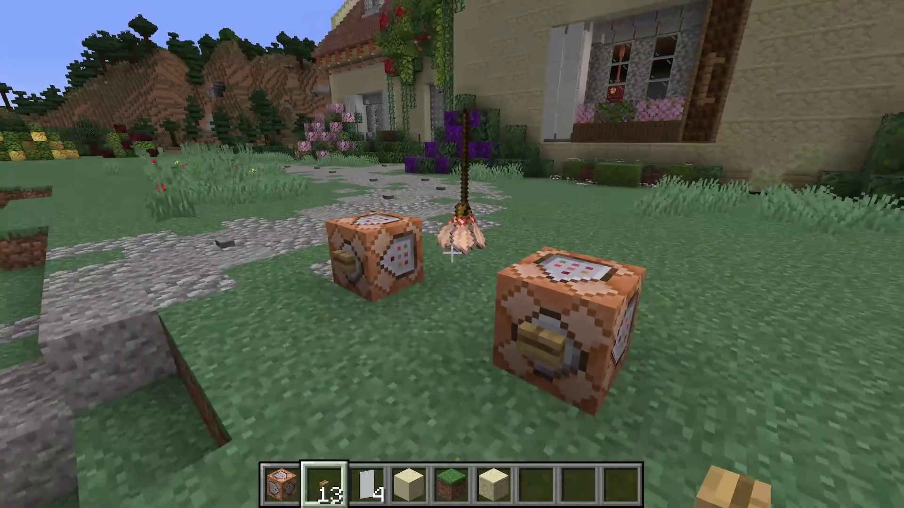
key("w")
key("d")
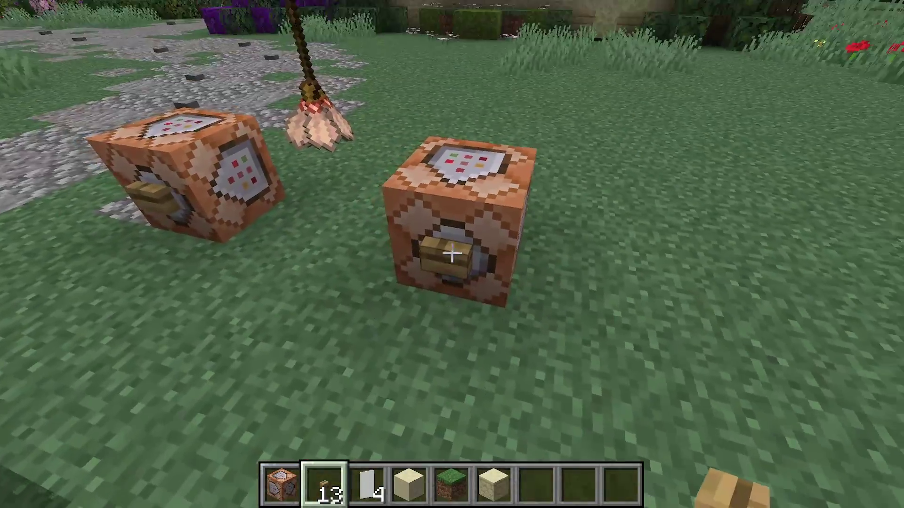
right_click(452, 254)
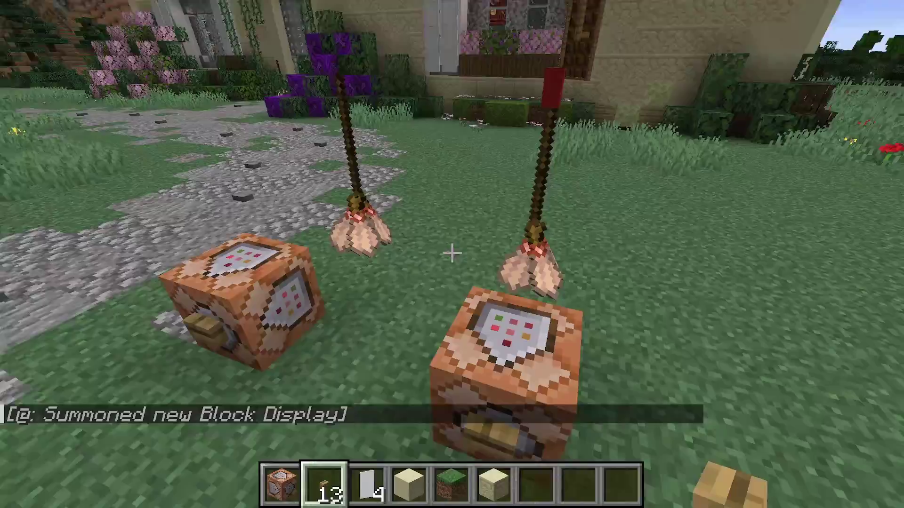
- Examine the broom standing beside the house's front door, up close and from the garden path
key("w")
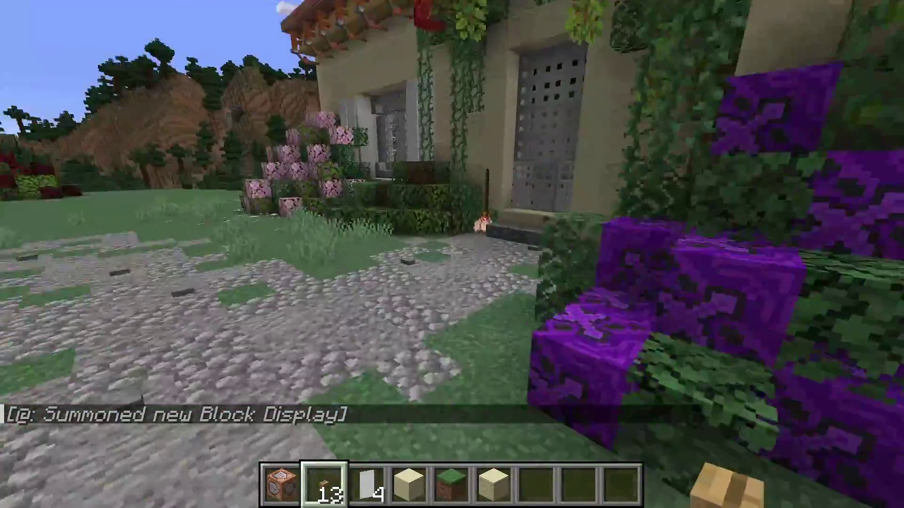
key("w")
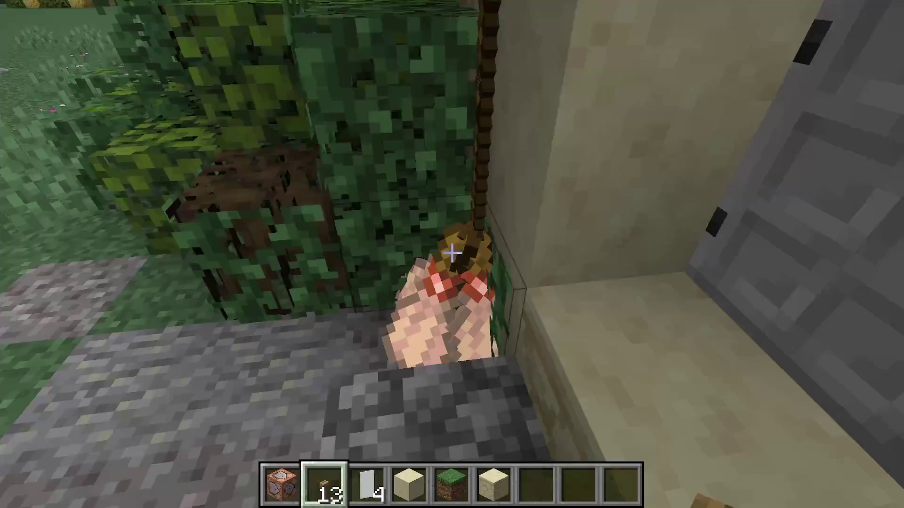
key("s")
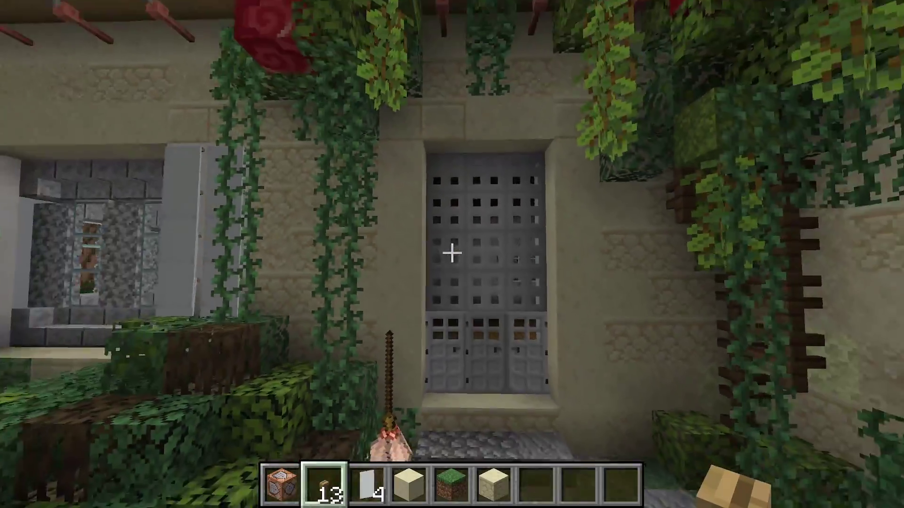
key("s")
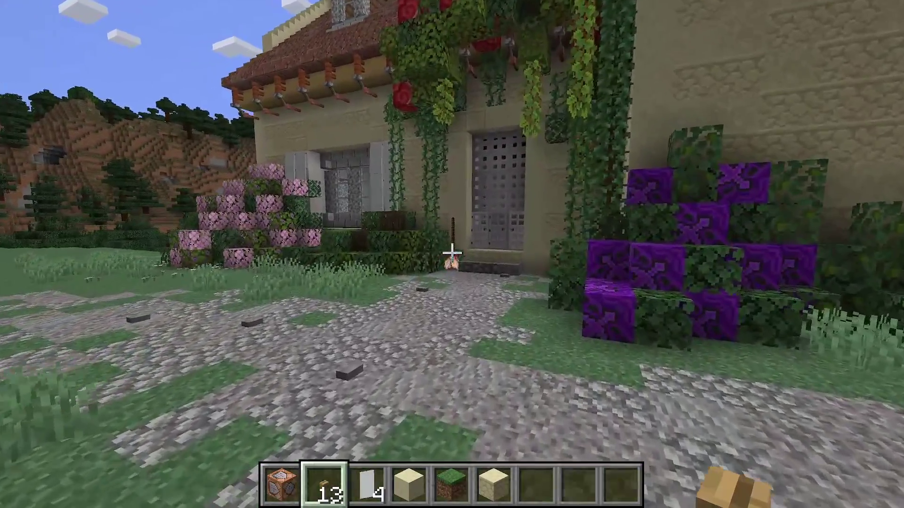
key("s")
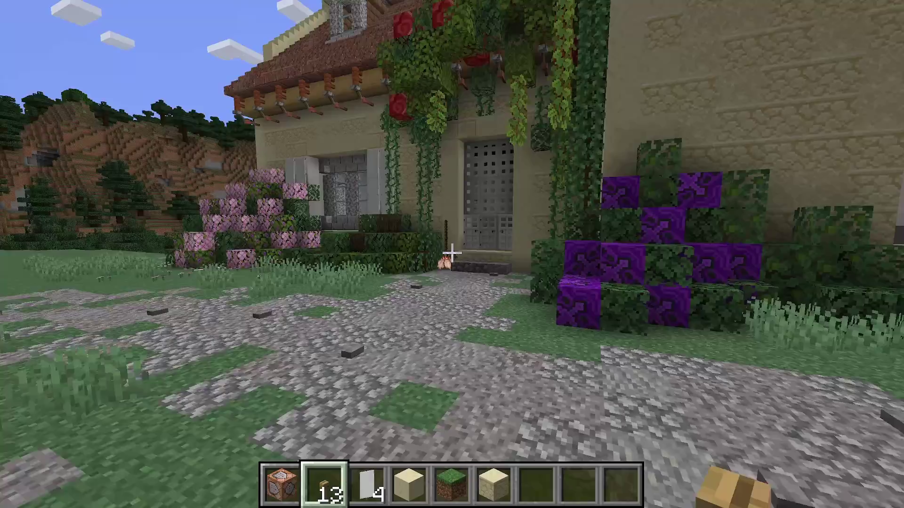
- Examine the wooden shutter beside the flower-box window, including its hinges and handle, from the front and side
key("w")
key("w")
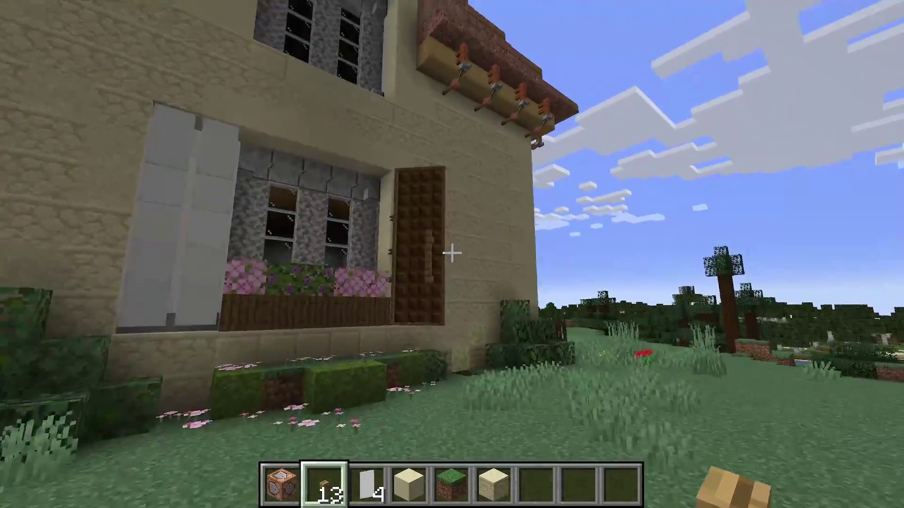
key("s")
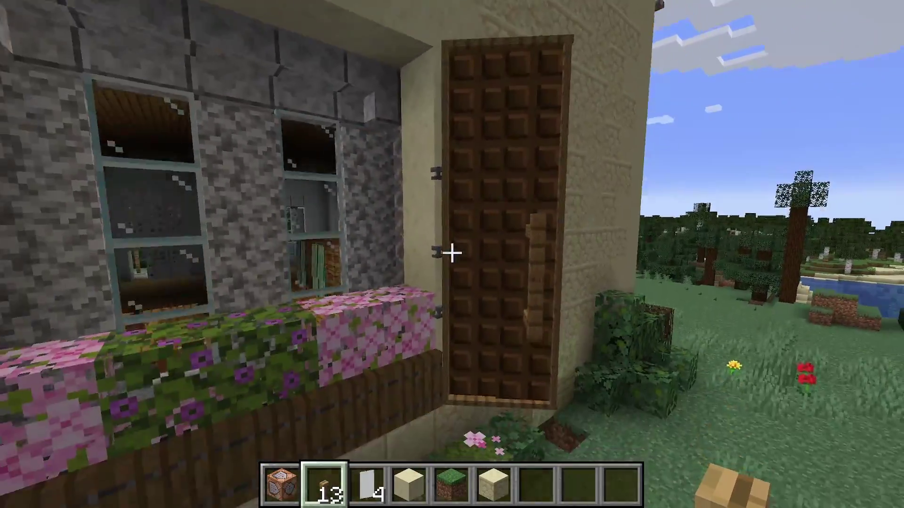
key("w")
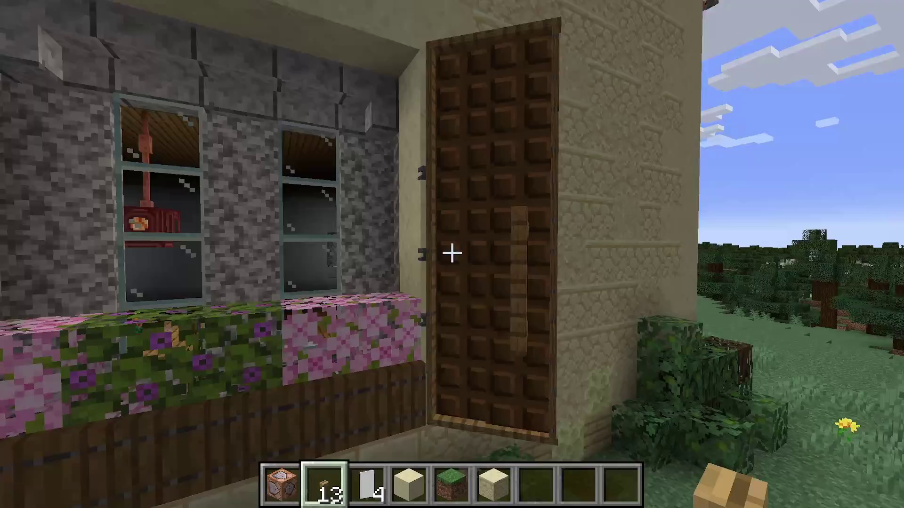
key("s")
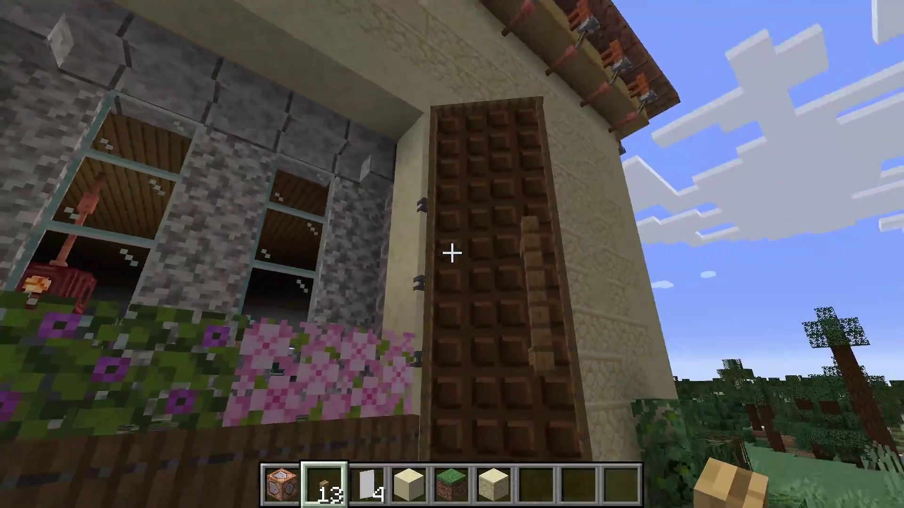
right_click(452, 254)
key("d")
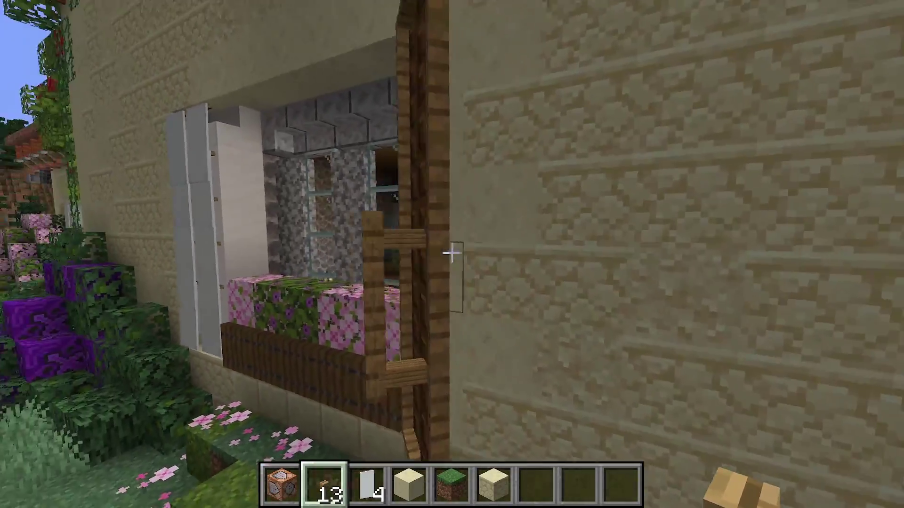
key("w")
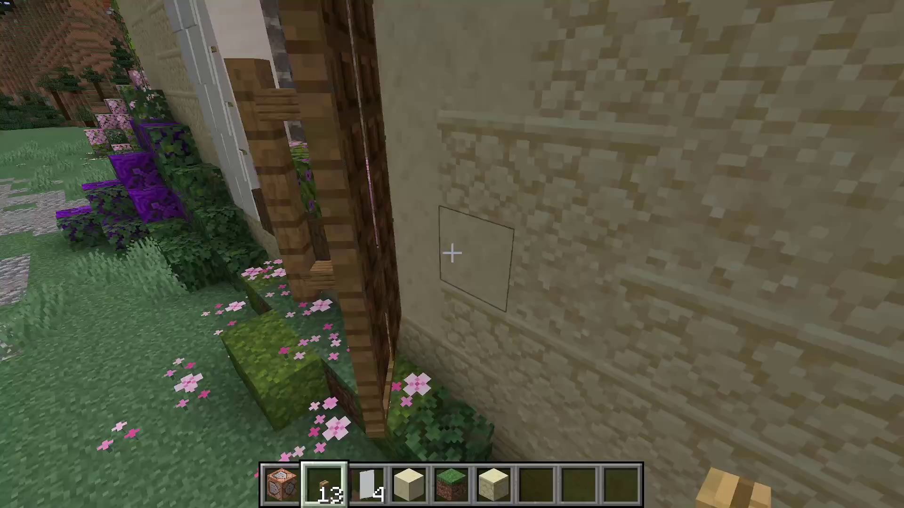
key("a")
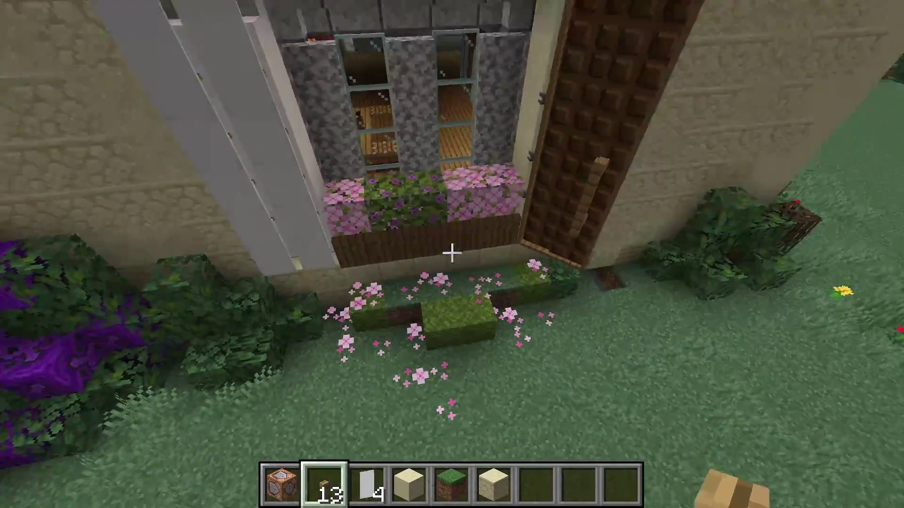
key("s")
key("w")
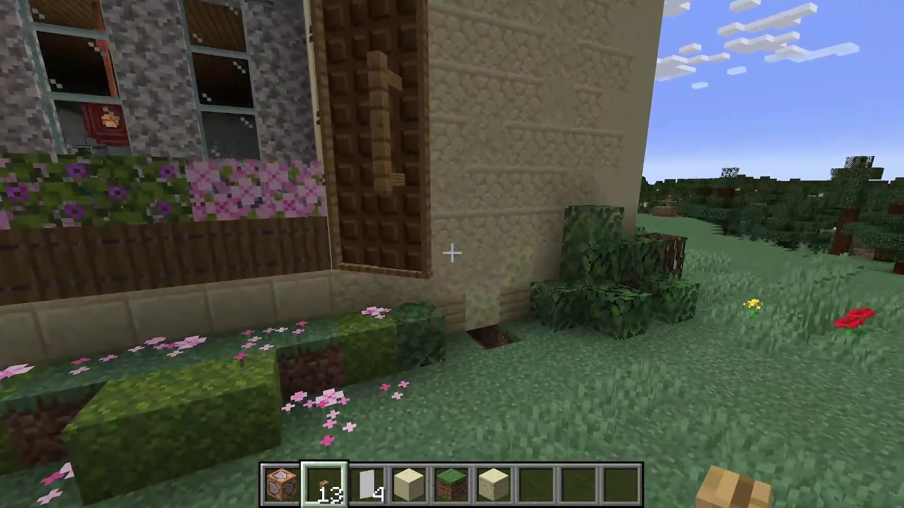
- Examine the hinges joining the wooden shutter to the window wall, from beside and on top of the flower box
key("s")
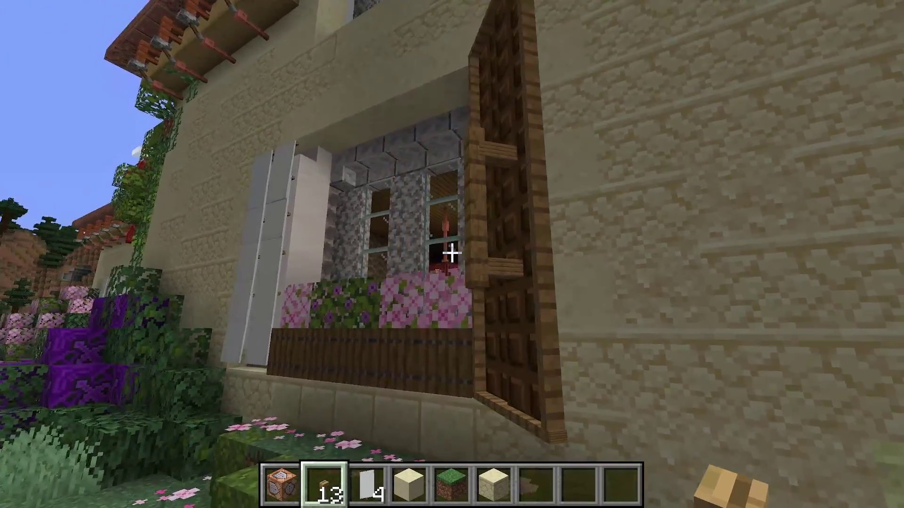
key("w")
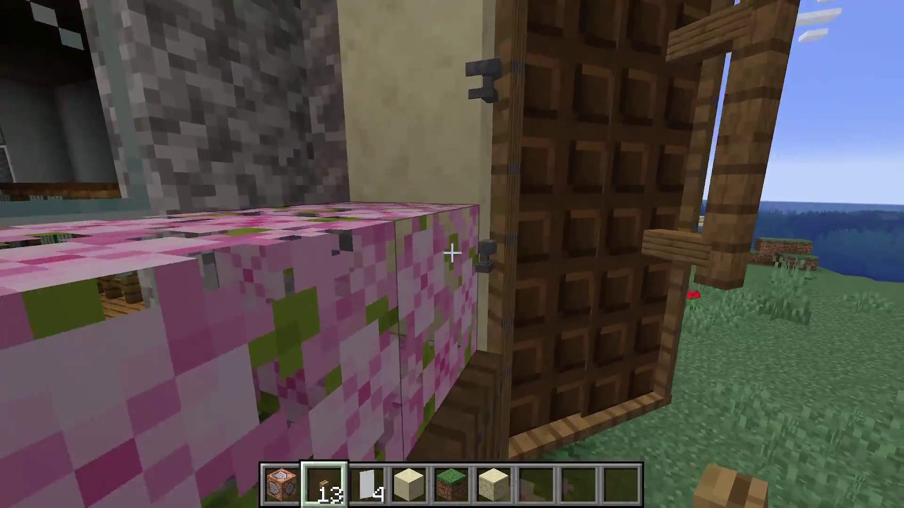
key("w")
key("space")
key("s")
key("space")
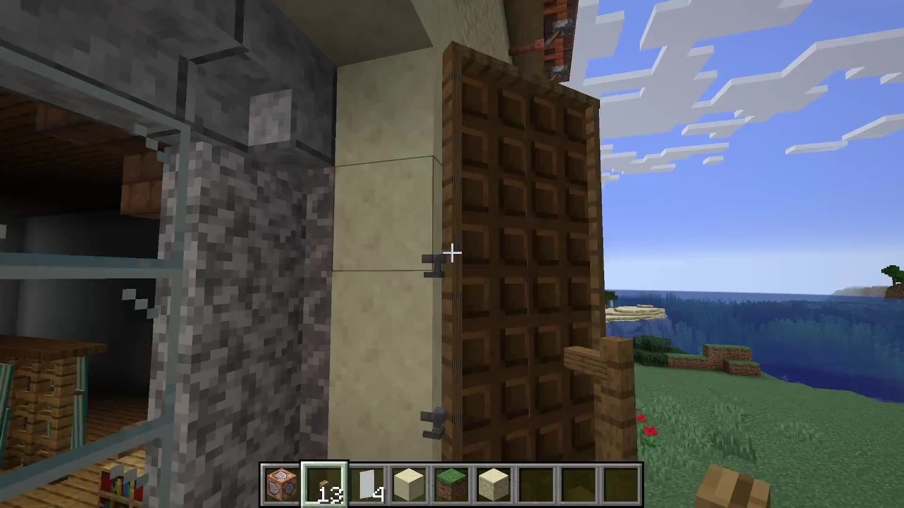
key("w")
key("s")
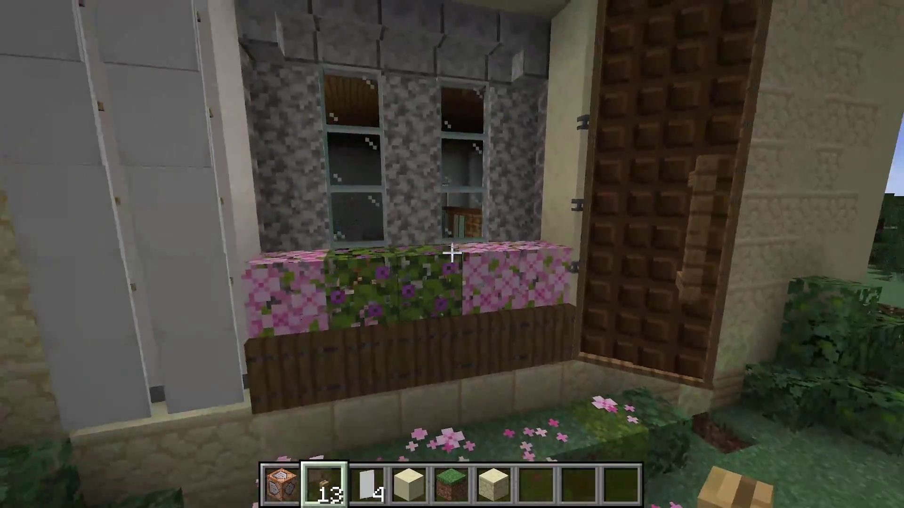
- Return to the command blocks, read the stored command behind the broom without a red tip, and close it unchanged
key("s")
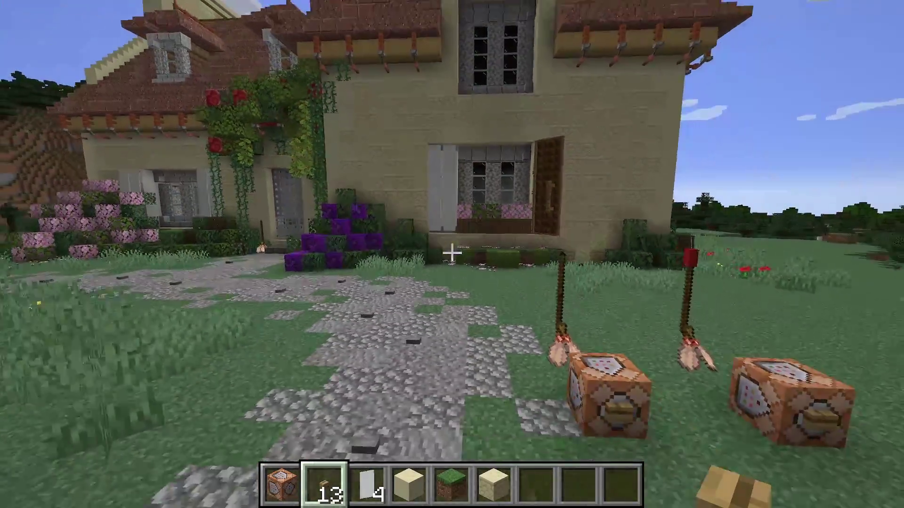
key("s")
key("w")
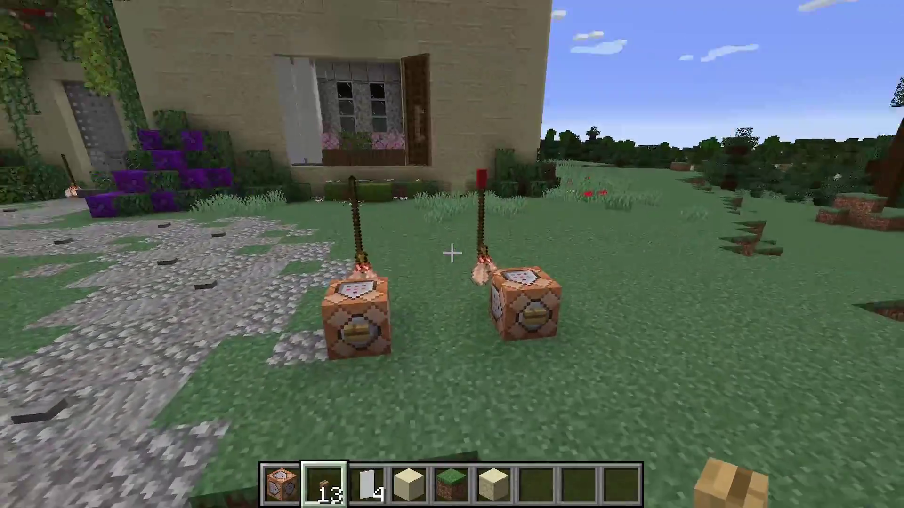
scroll(452, 254, "down", 1)
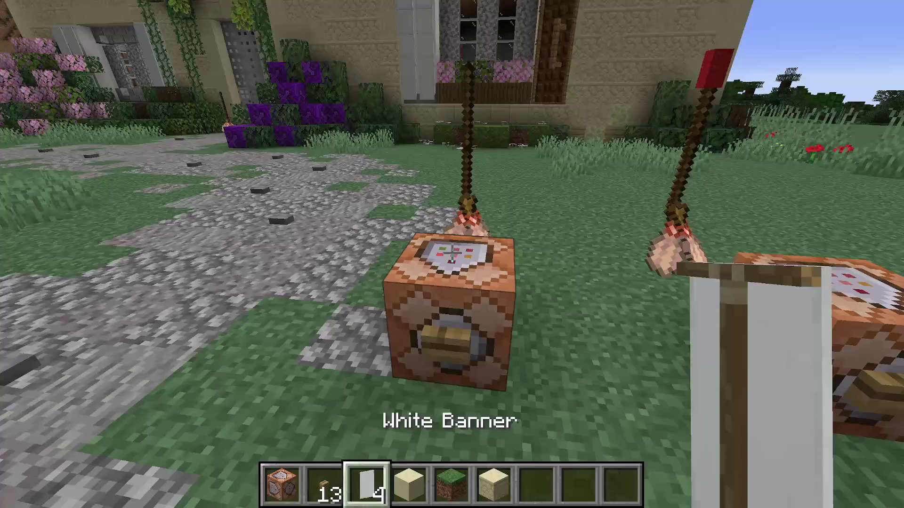
scroll(452, 255, "up", 2)
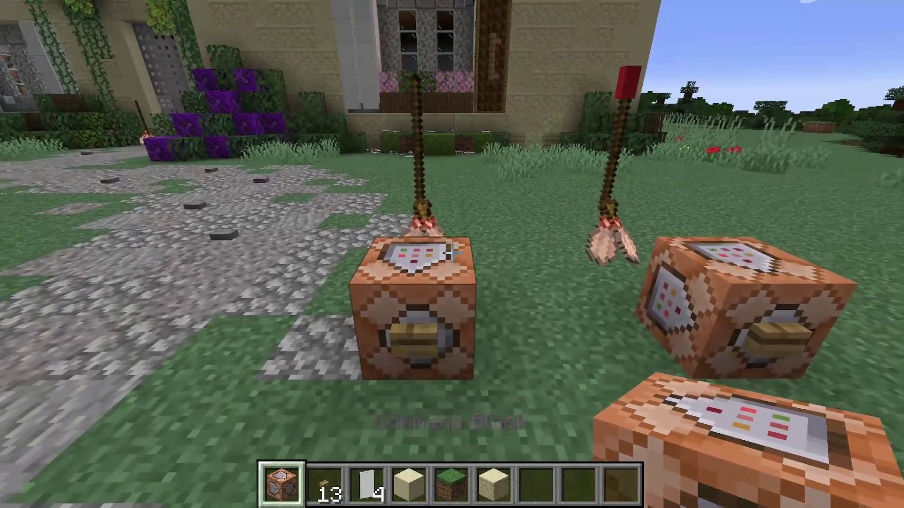
right_click(451, 254)
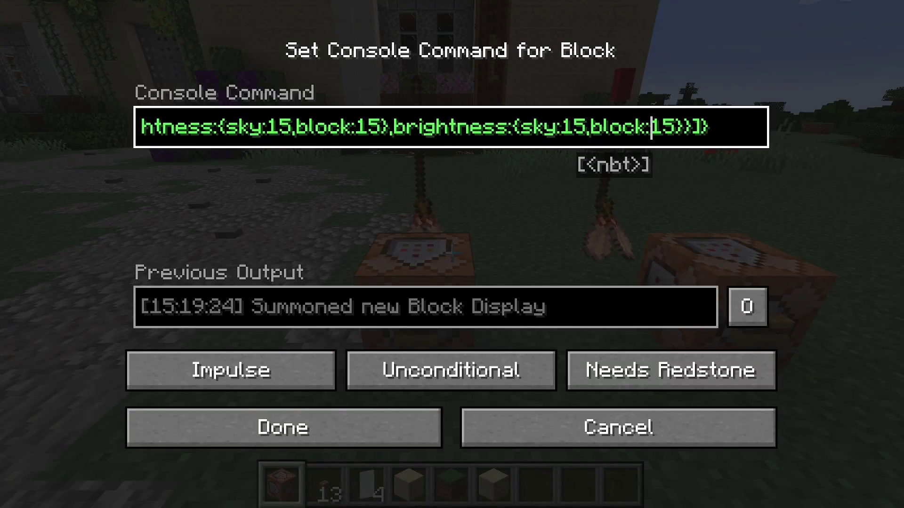
key("Escape")
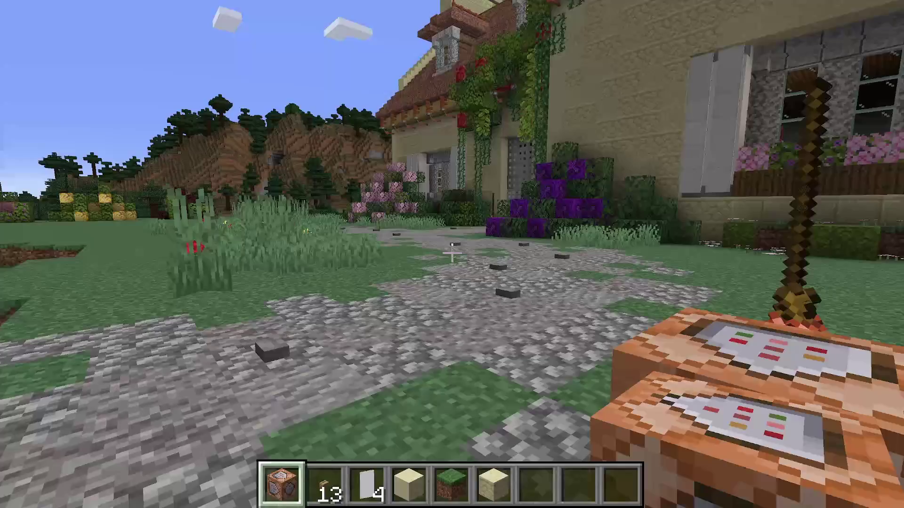
key("w")
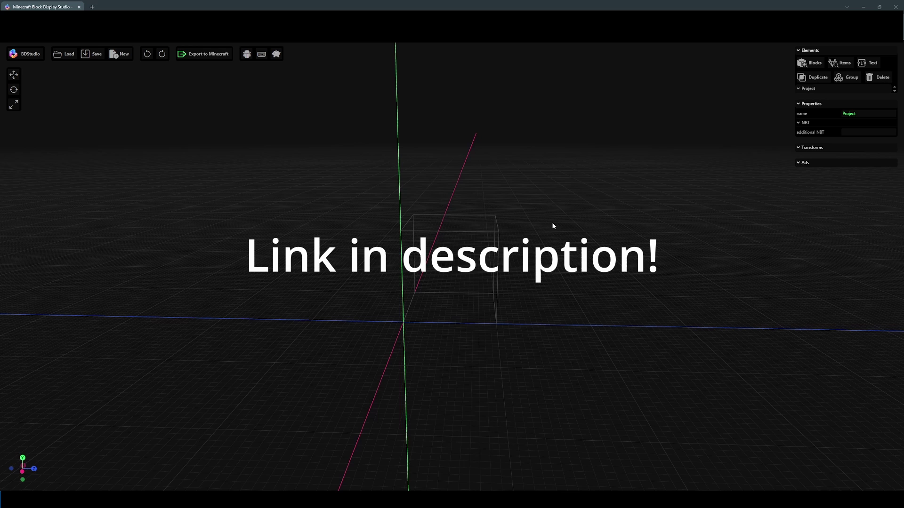
- Switch to Block Display Studio and browse the list of items available for display elements
left_click_drag(552, 223, 530, 231)
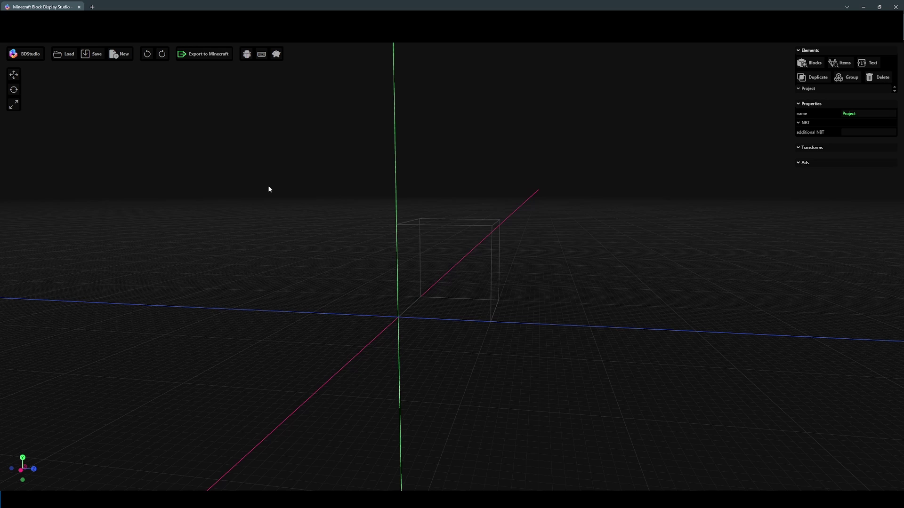
left_click_drag(268, 189, 278, 188)
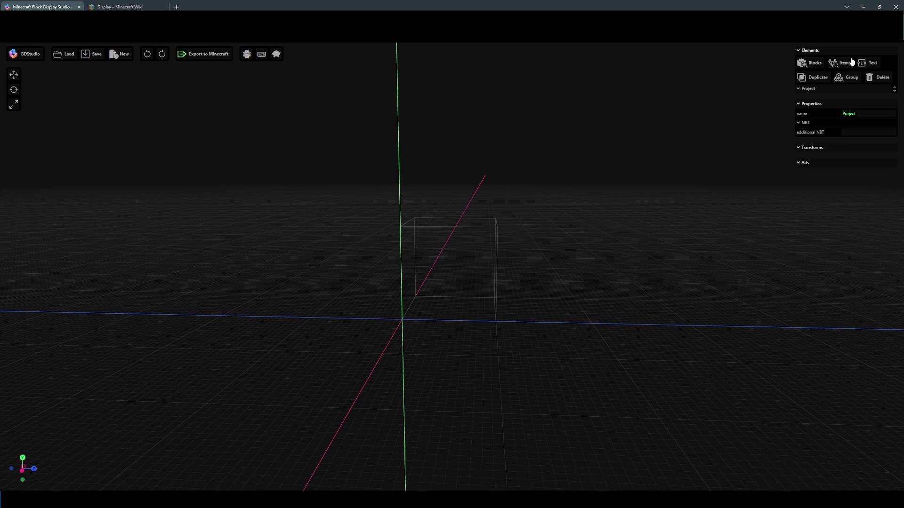
left_click(813, 65)
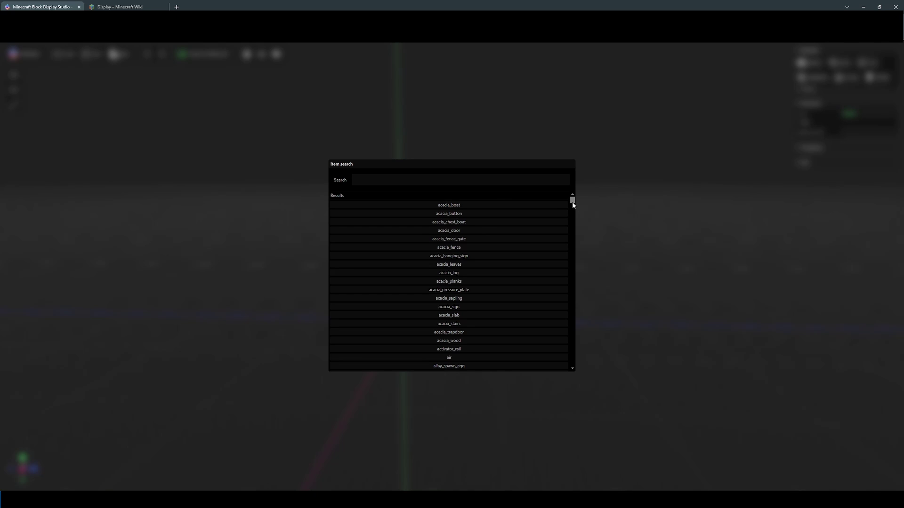
scroll(461, 356, "down", 2)
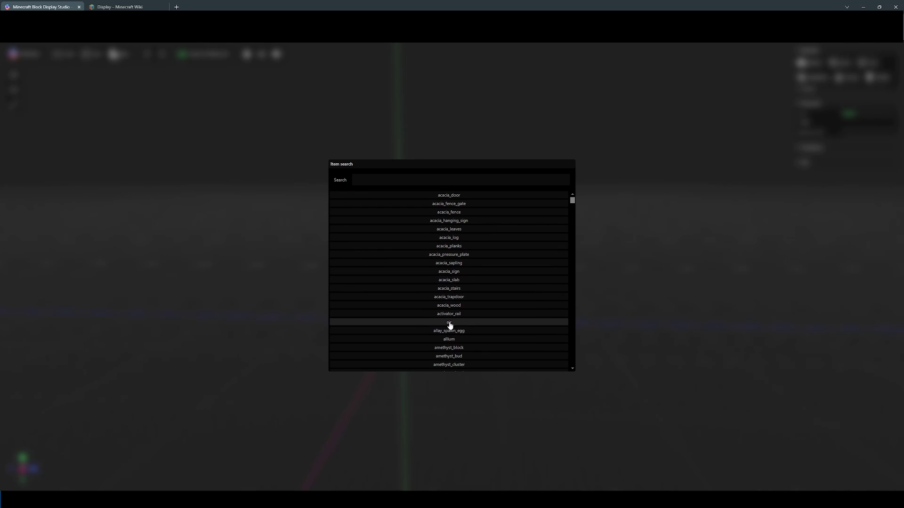
scroll(464, 348, "down", 2)
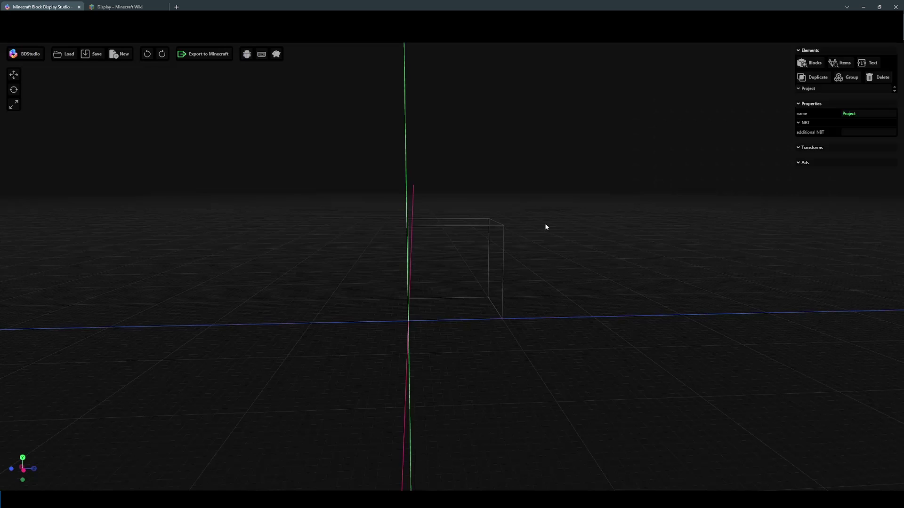
- Search the block library for "oak_planks" and add an oak_planks block to the empty project
left_click_drag(545, 227, 527, 226)
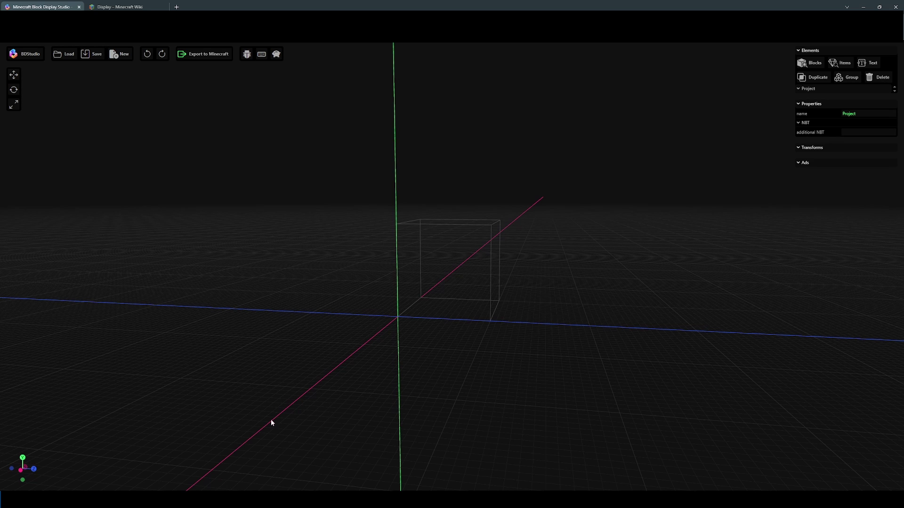
left_click_drag(309, 428, 367, 443)
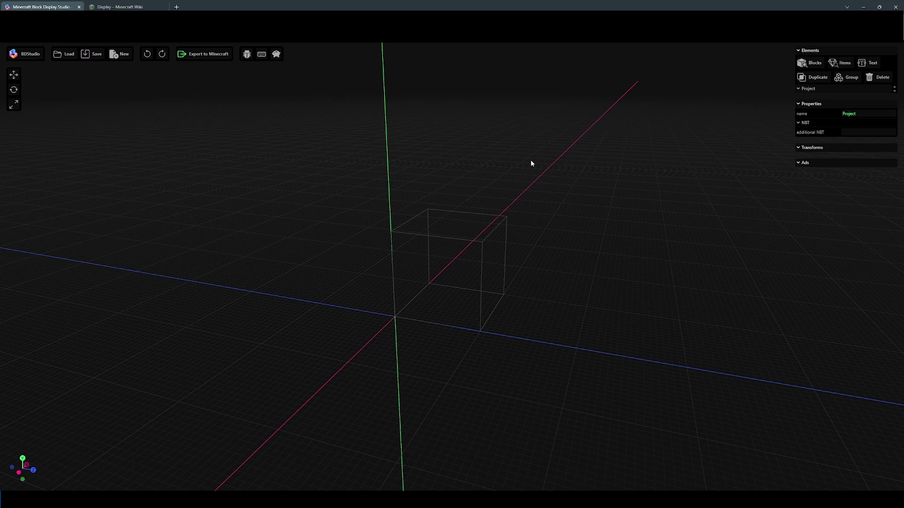
left_click_drag(236, 426, 611, 220)
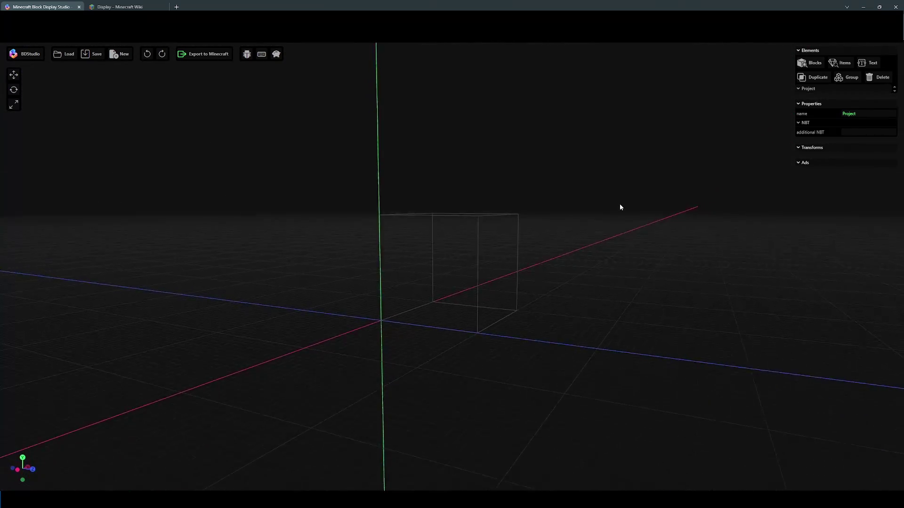
mouse_move(620, 207)
left_mouse_down()
mouse_move(692, 198)
mouse_move(631, 214)
left_mouse_up()
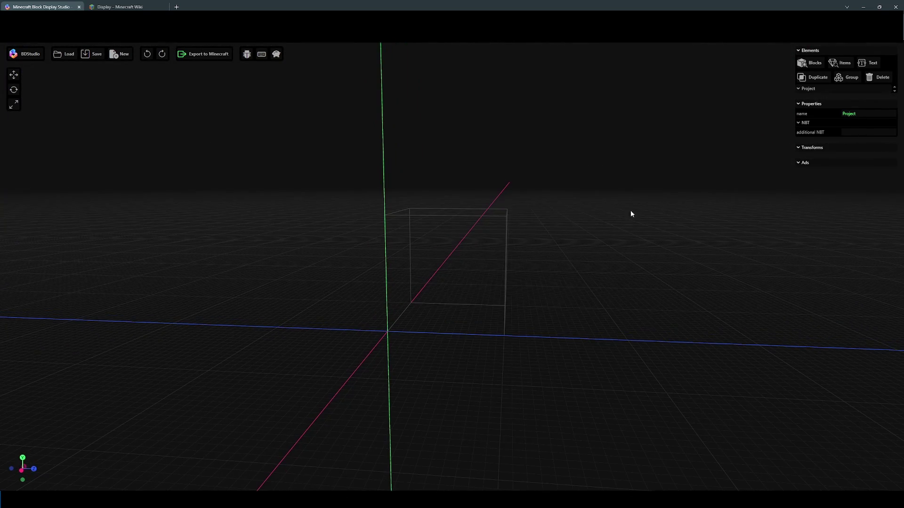
left_click(812, 64)
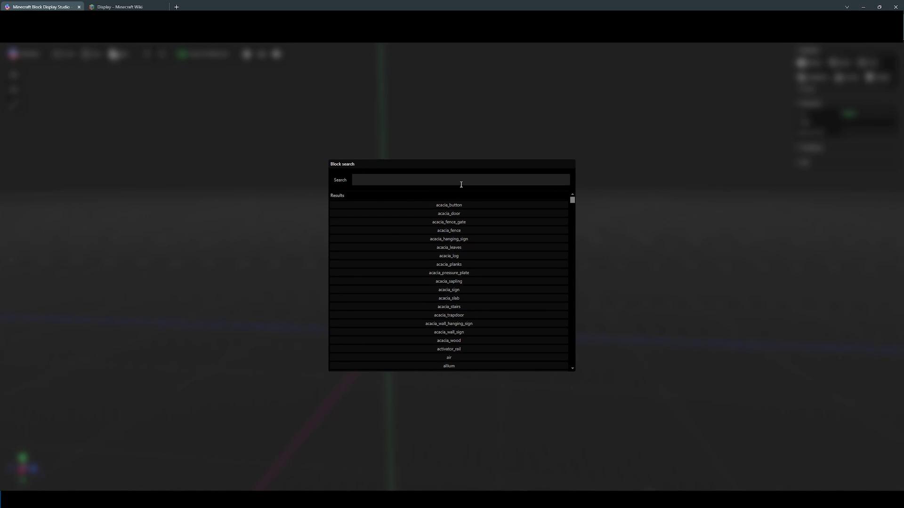
type("oak")
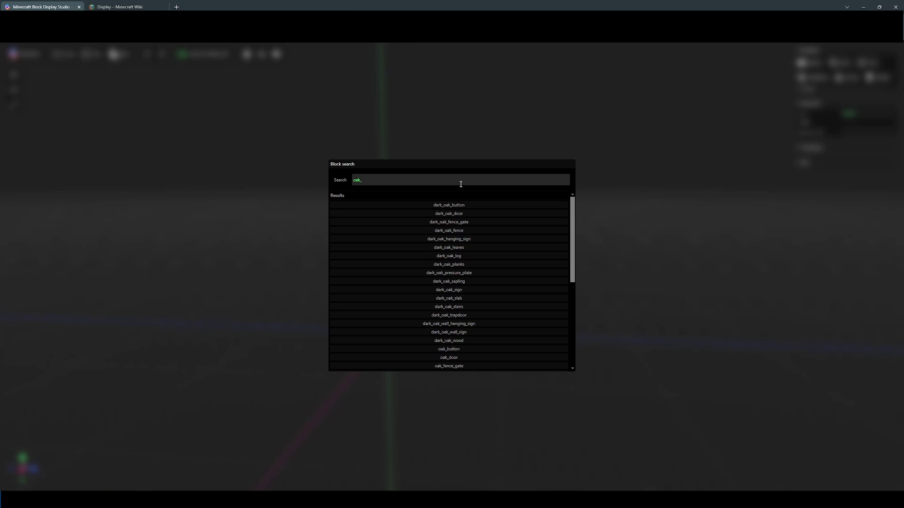
type("_planks")
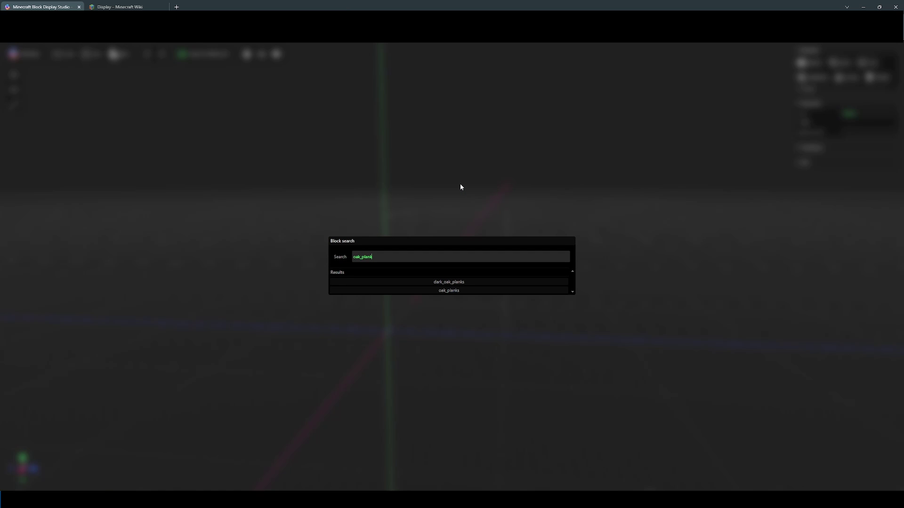
left_click(436, 289)
mouse_move(629, 246)
left_mouse_down()
mouse_move(612, 245)
mouse_move(608, 268)
mouse_move(625, 256)
mouse_move(613, 254)
left_mouse_up()
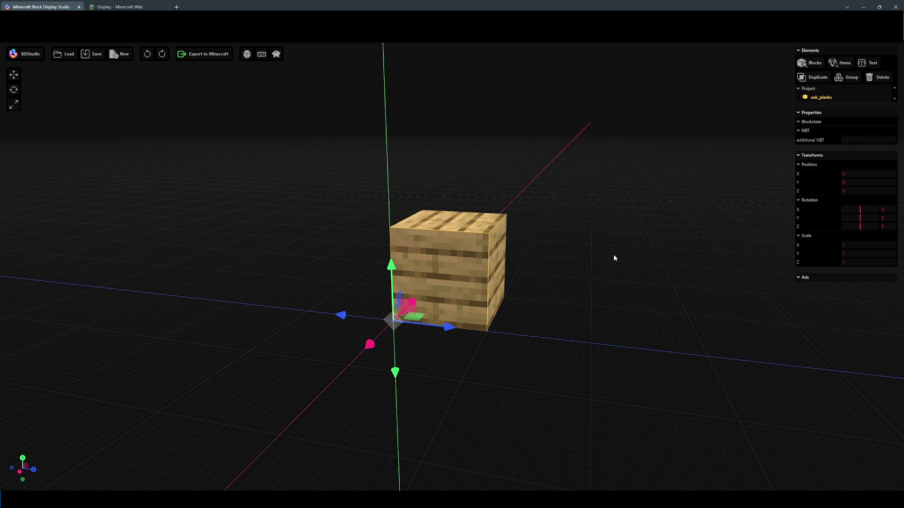
- Try out the move and rotate handles on the oak planks block
left_click_drag(461, 271, 416, 315)
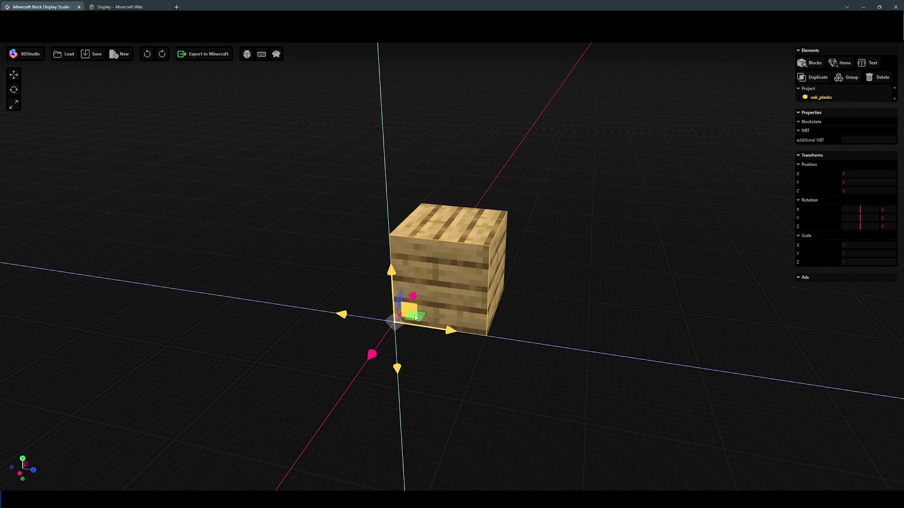
left_click_drag(568, 318, 540, 313)
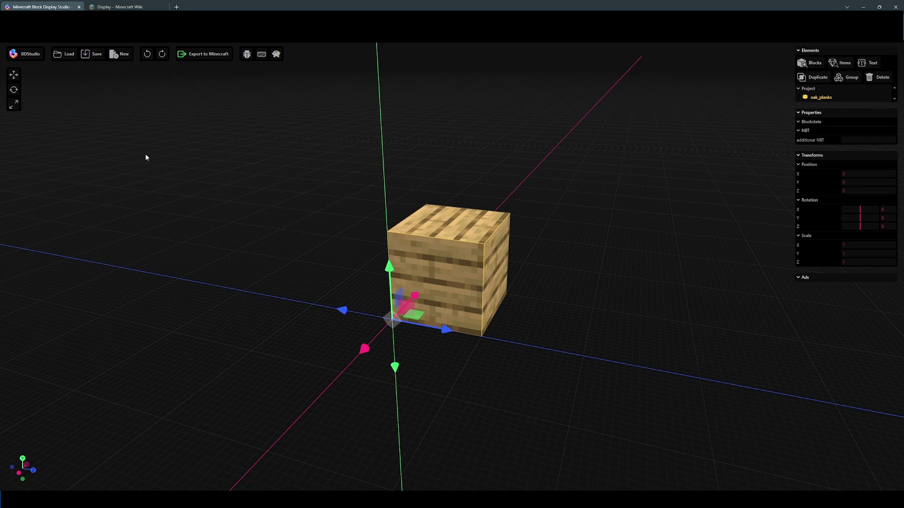
left_click(13, 90)
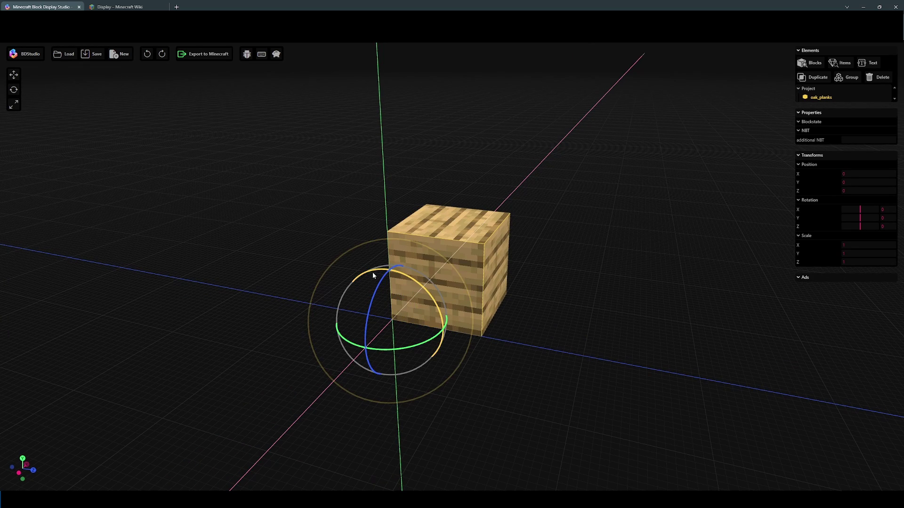
mouse_move(372, 272)
left_mouse_down()
mouse_move(444, 286)
mouse_move(346, 270)
mouse_move(298, 278)
mouse_move(458, 281)
mouse_move(327, 268)
mouse_move(394, 264)
mouse_move(386, 264)
left_mouse_up()
- Switch to the scale handles, decline the donation request, and try shrinking the oak planks block along its Y and Z axes
left_click(12, 107)
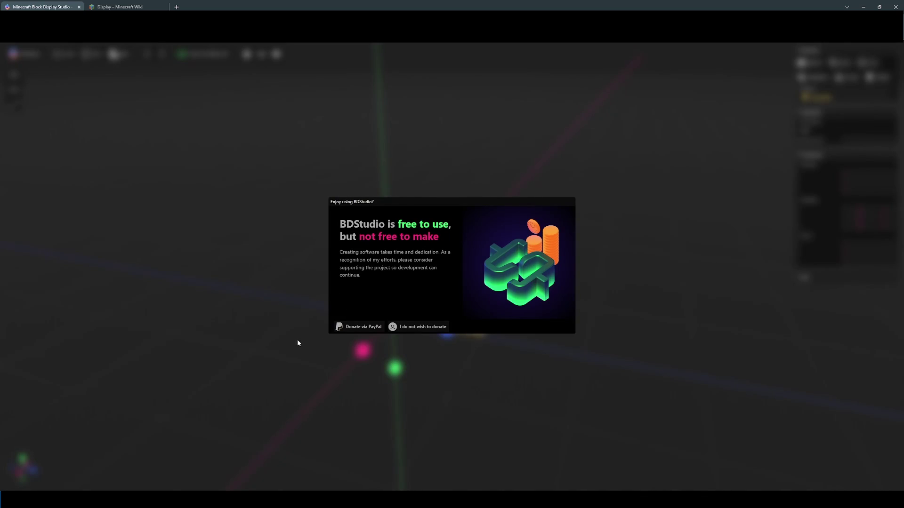
left_click(417, 328)
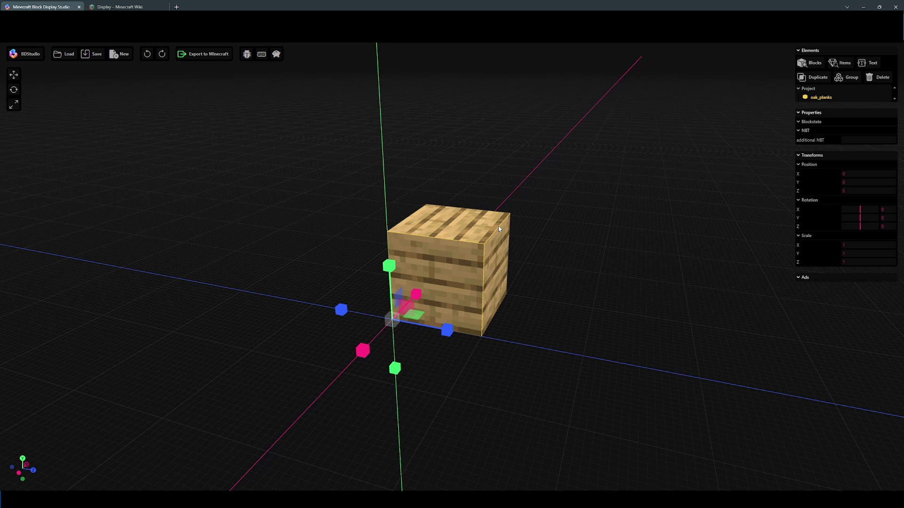
left_click_drag(498, 226, 506, 217)
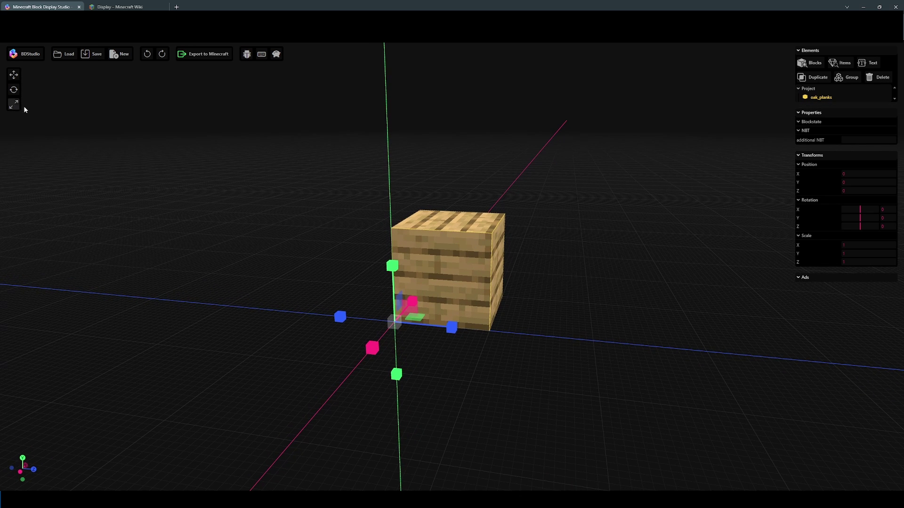
left_click_drag(462, 238, 480, 236)
mouse_move(397, 267)
left_mouse_down()
mouse_move(417, 168)
mouse_move(507, 275)
mouse_move(508, 290)
mouse_move(424, 301)
mouse_move(395, 248)
mouse_move(370, 272)
mouse_move(394, 268)
left_mouse_up()
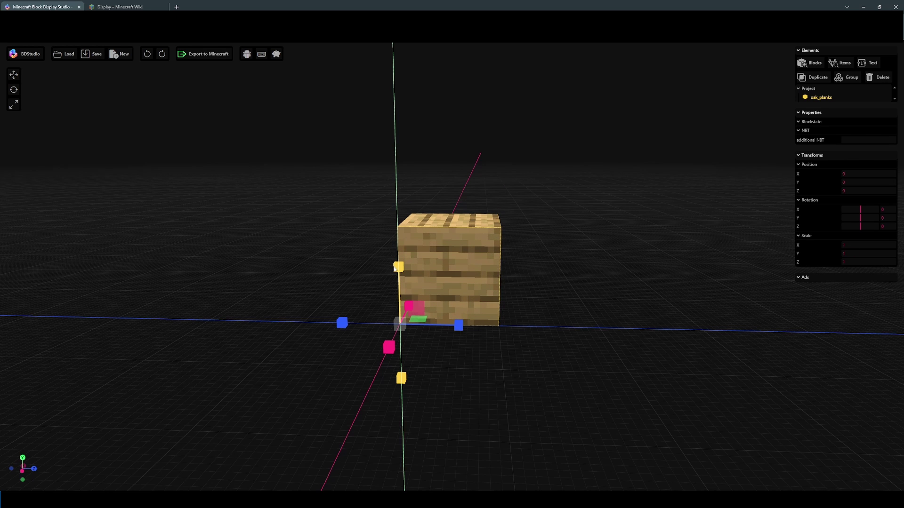
mouse_move(413, 309)
left_mouse_down()
mouse_move(542, 227)
mouse_move(359, 317)
mouse_move(615, 183)
mouse_move(344, 329)
mouse_move(376, 294)
mouse_move(381, 305)
mouse_move(423, 306)
mouse_move(405, 318)
left_mouse_up()
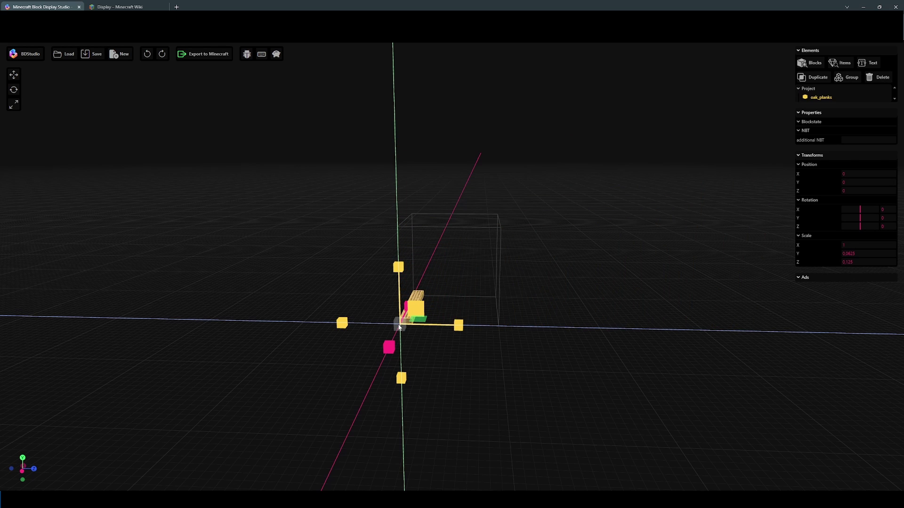
left_click_drag(399, 326, 424, 303)
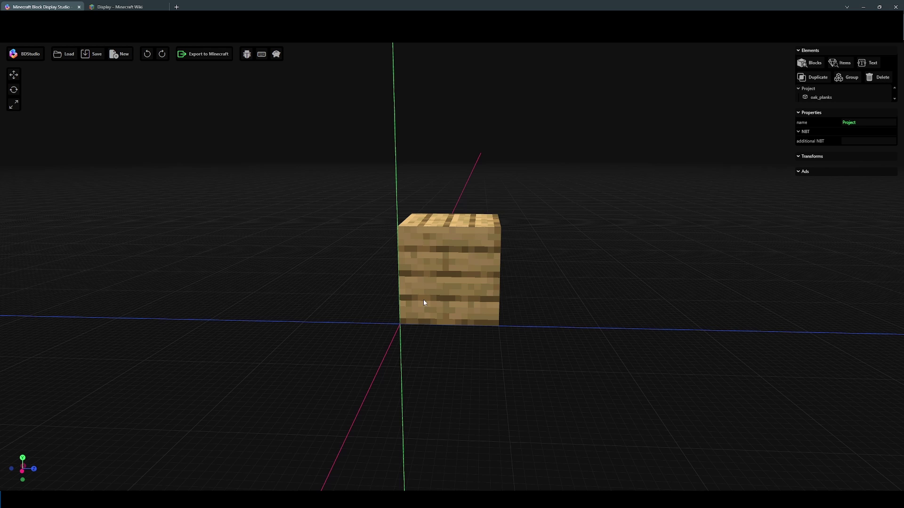
- Select the oak planks block and try out different X position values on it
mouse_move(583, 282)
left_mouse_down()
mouse_move(549, 282)
mouse_move(585, 279)
left_mouse_up()
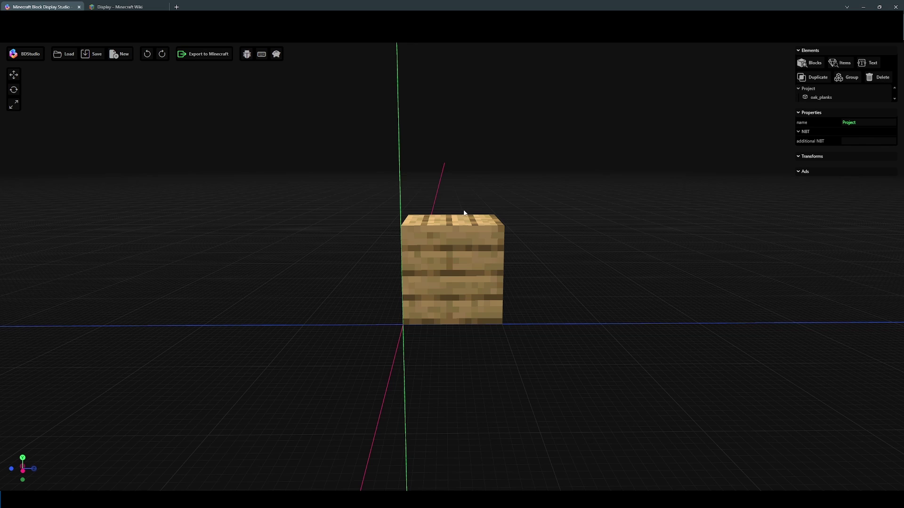
left_click(495, 224)
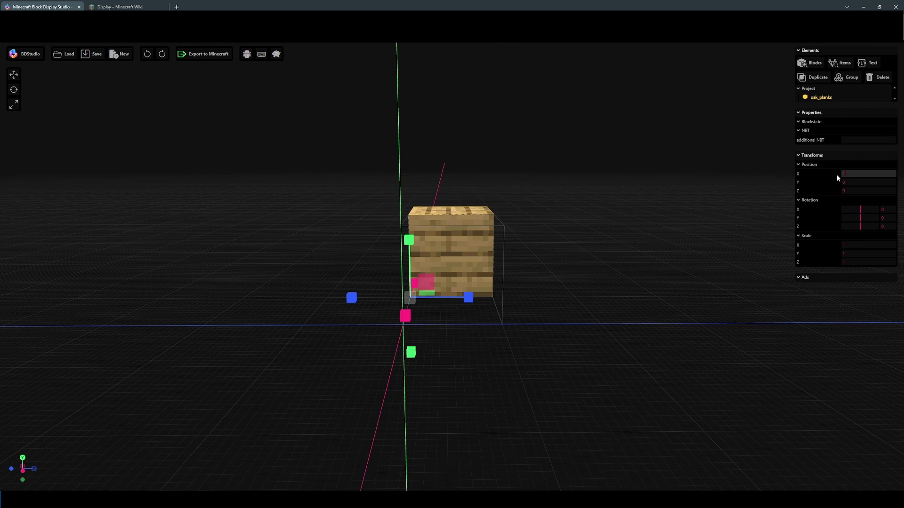
type("1234")
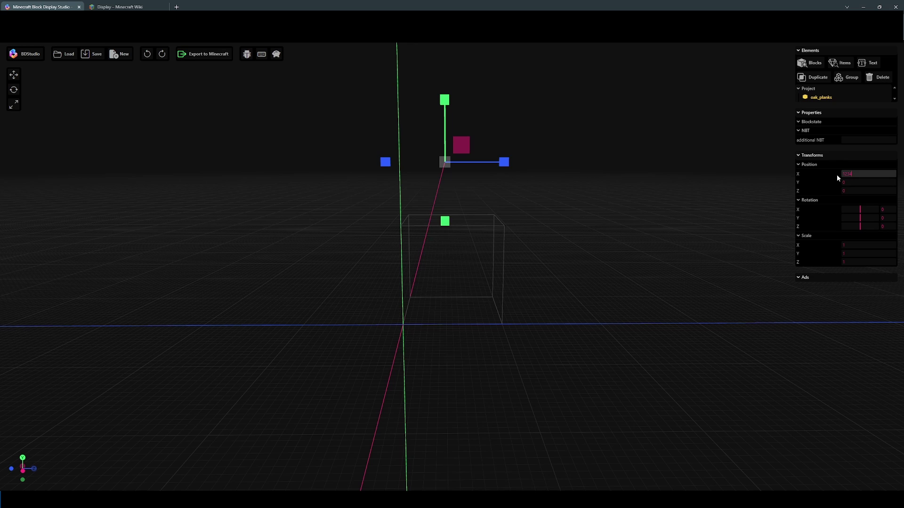
key("BackSpace")
key("BackSpace")
key("BackSpace")
key("BackSpace")
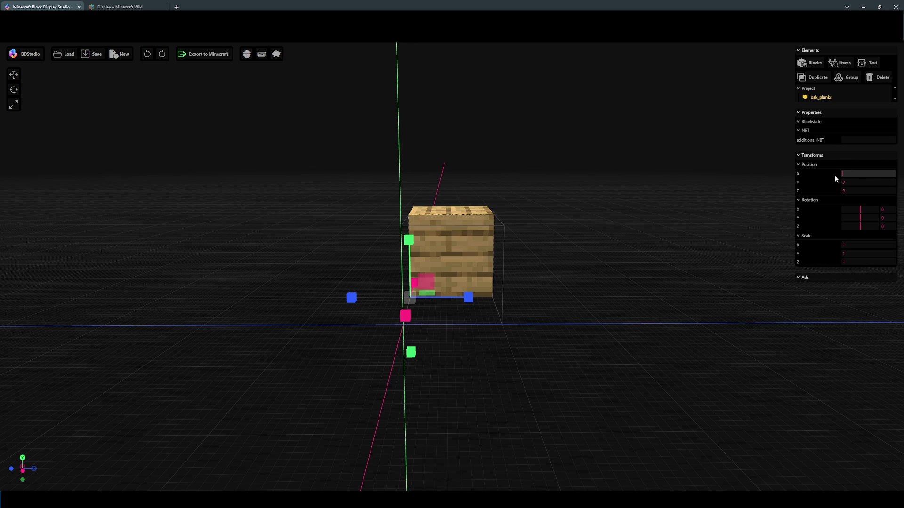
- Try rotating the oak planks block about its X axis using numeric rotation values
left_click_drag(860, 210, 858, 209)
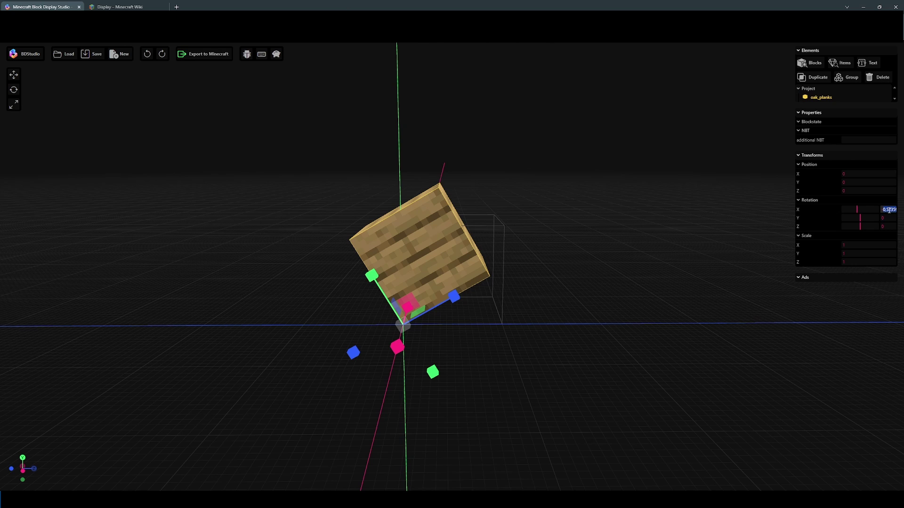
key("Down")
left_click_drag(681, 257, 684, 259)
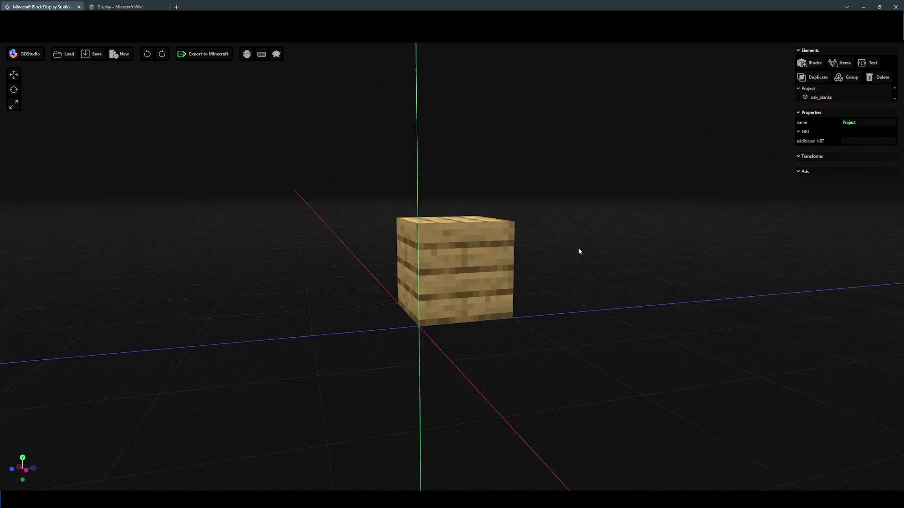
left_click_drag(578, 248, 472, 256)
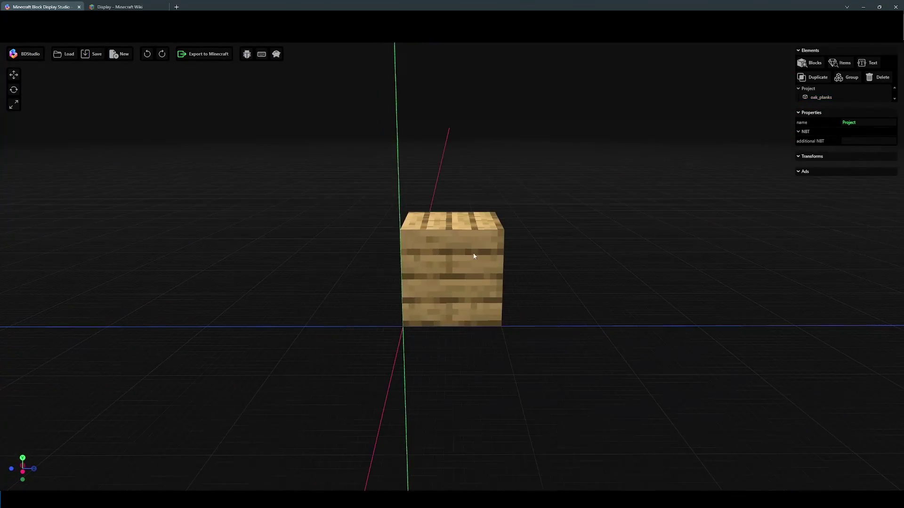
- Scale the oak planks block down to 0.1 on the X, Y and Z axes and try moving the small cube around
left_click(472, 256)
left_click_drag(570, 265, 527, 283)
left_click_drag(410, 307, 500, 292)
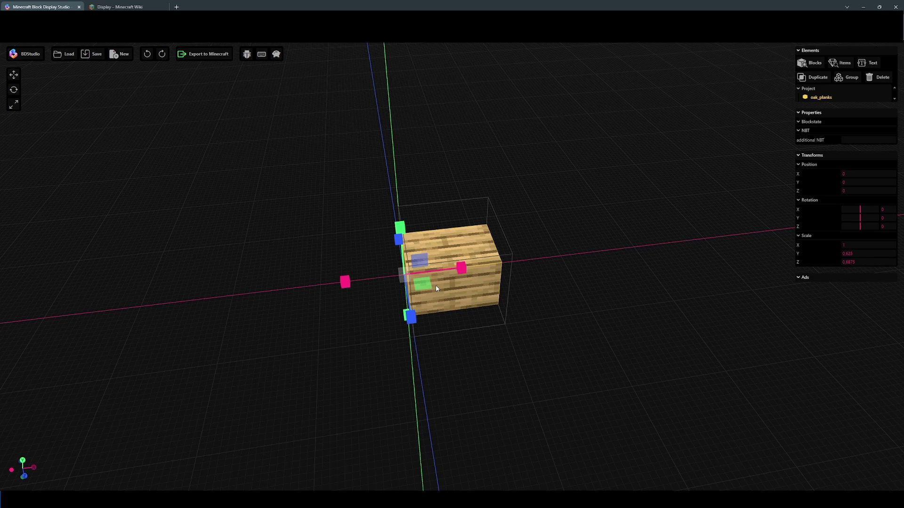
left_click_drag(430, 270, 794, 265)
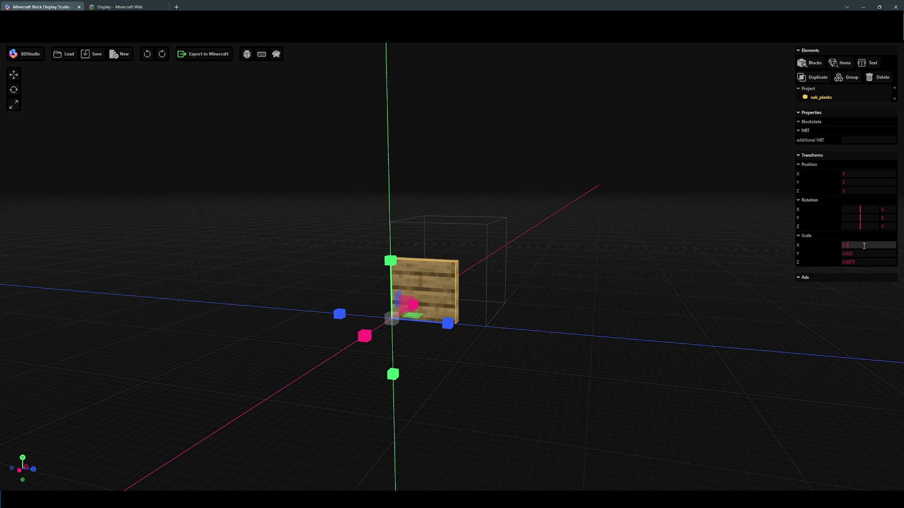
type("0.1")
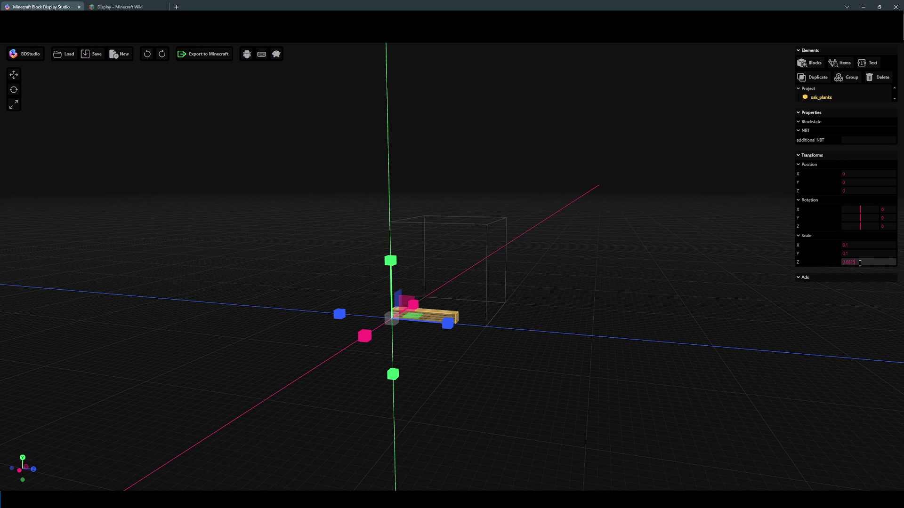
left_click_drag(566, 301, 527, 336)
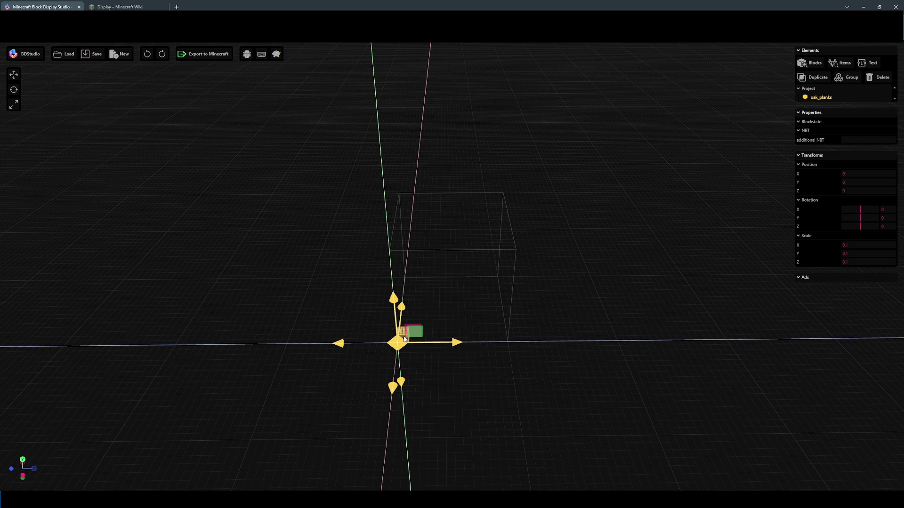
left_click_drag(434, 327, 529, 318)
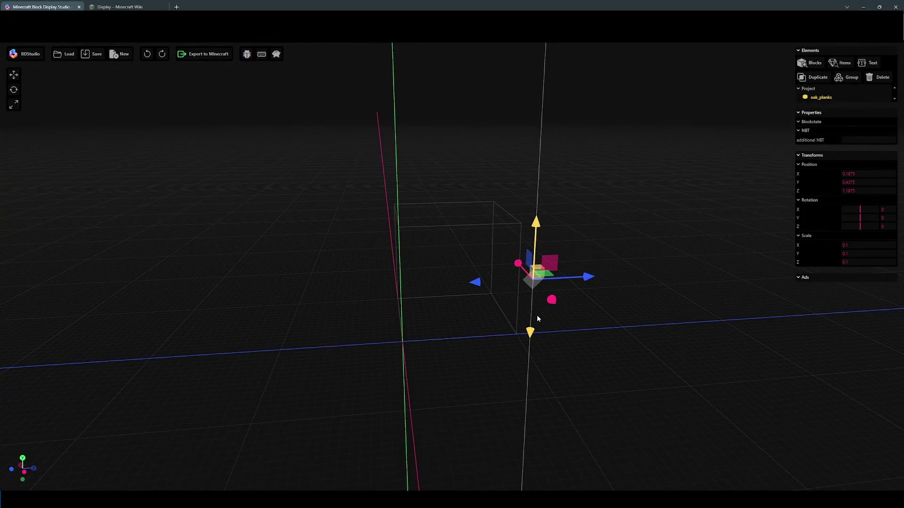
- Delete the oak planks block, search the block library for "pot" and add a flower_pot block
key("Delete")
left_click_drag(556, 345, 427, 258)
type("bpot")
left_click(471, 213)
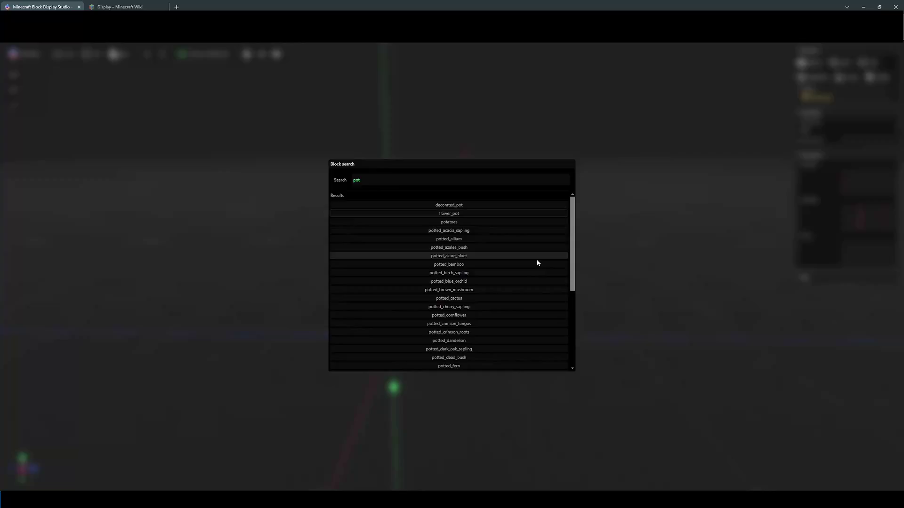
left_click(626, 254)
- Search the block library for "glass", try adding a glass block beside the flower pot and undo the addition
left_click(801, 63)
type("glass")
left_click(457, 296)
left_click_drag(654, 271, 597, 294)
key("ctrl+z")
- Search the block library for green concrete and add a green_concrete block to the project
left_click(800, 64)
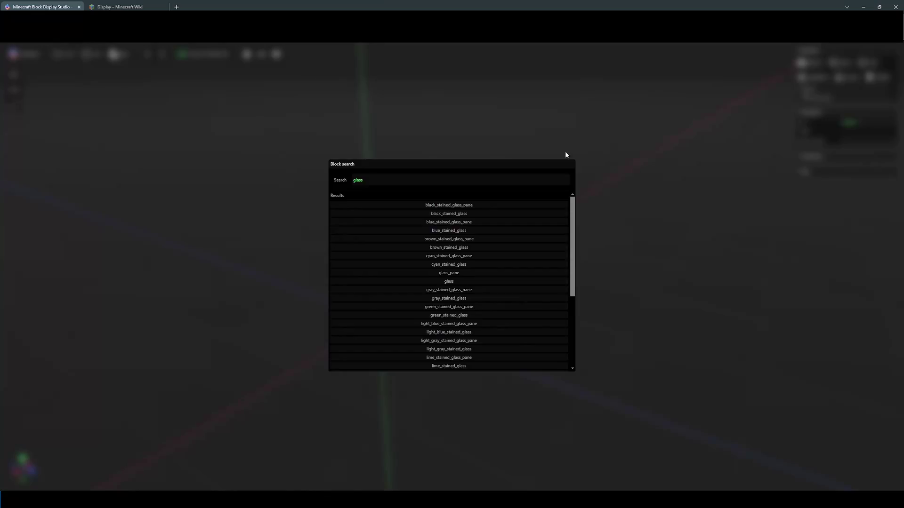
type("green_co")
left_click(463, 288)
- Scale the green concrete to 0.1 in X, 0.5 in Y and 0.1 in Z and stand it in the flower pot as a stem
double_click(859, 254)
type("0.1")
double_click(855, 271)
type("0.1")
left_click(851, 261)
type("0.")
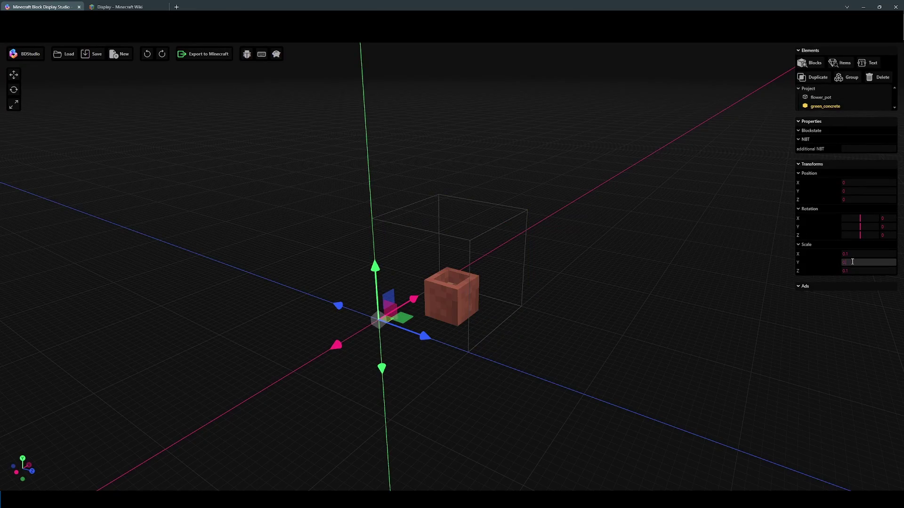
type("5")
left_click_drag(402, 318, 445, 242)
left_click(534, 225)
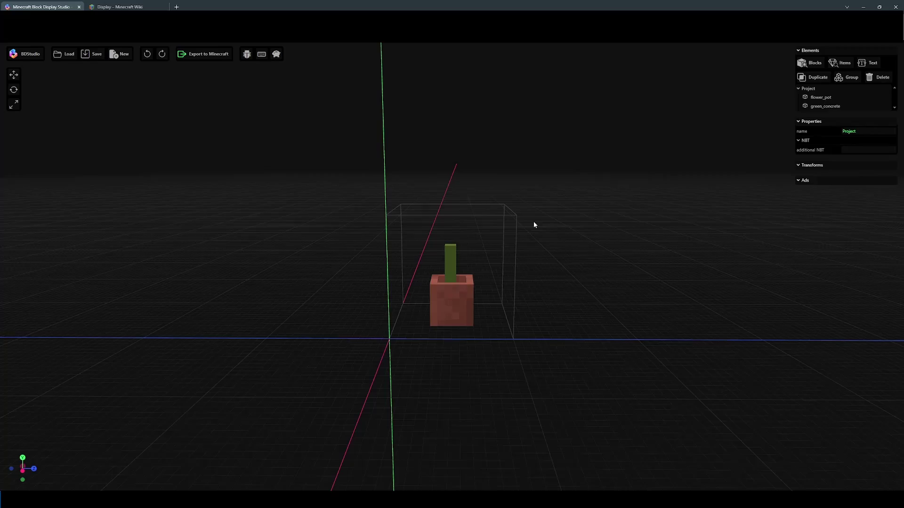
- Examine the flower pot and green stem from several sides, including how they sit inside the one-block outline
left_click(450, 261)
left_click_drag(518, 259, 553, 260)
left_click(594, 252)
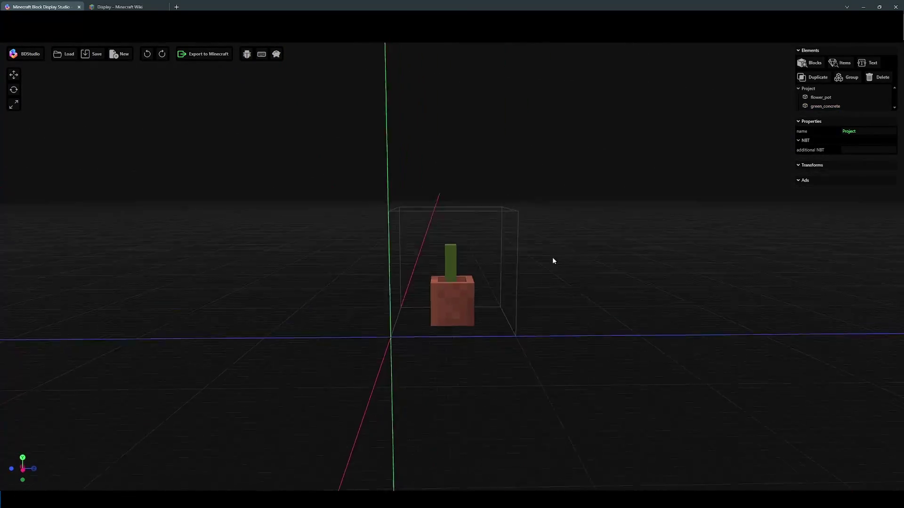
left_click(466, 300)
left_click(557, 309)
left_click_drag(557, 308, 525, 389)
left_click(449, 267)
left_click(531, 269)
left_click(458, 313)
left_click(558, 369)
left_click(464, 304)
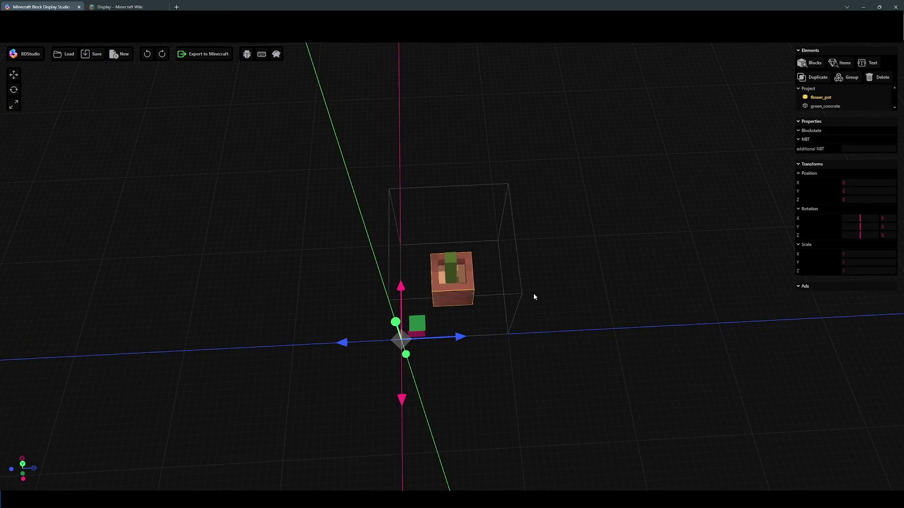
left_click_drag(532, 296, 650, 223)
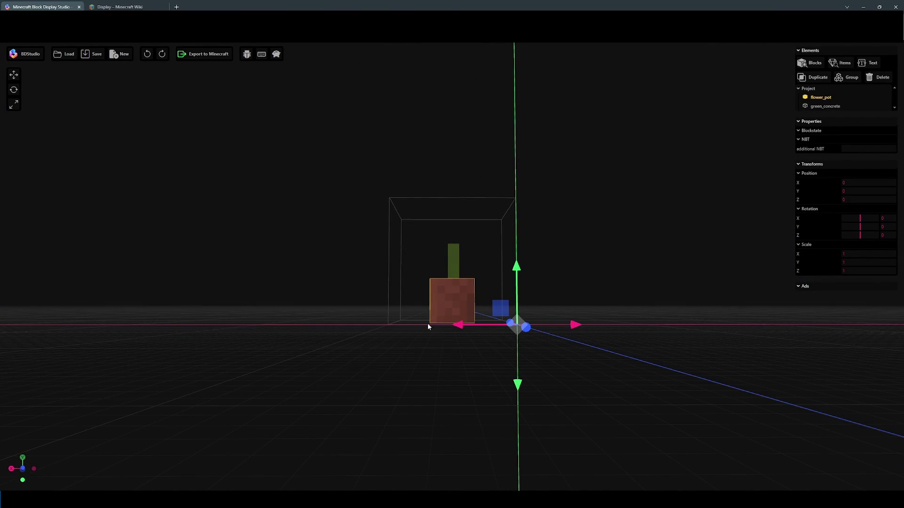
left_click_drag(407, 325, 596, 355)
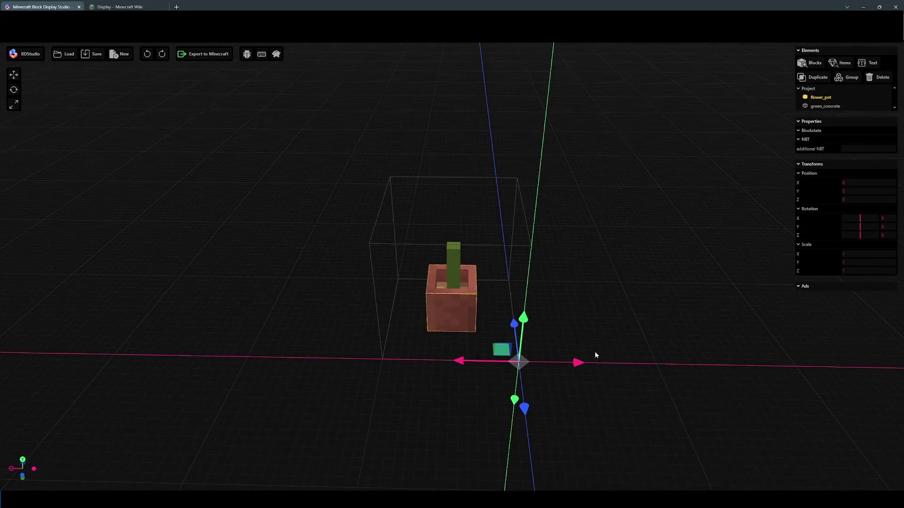
left_click(586, 284)
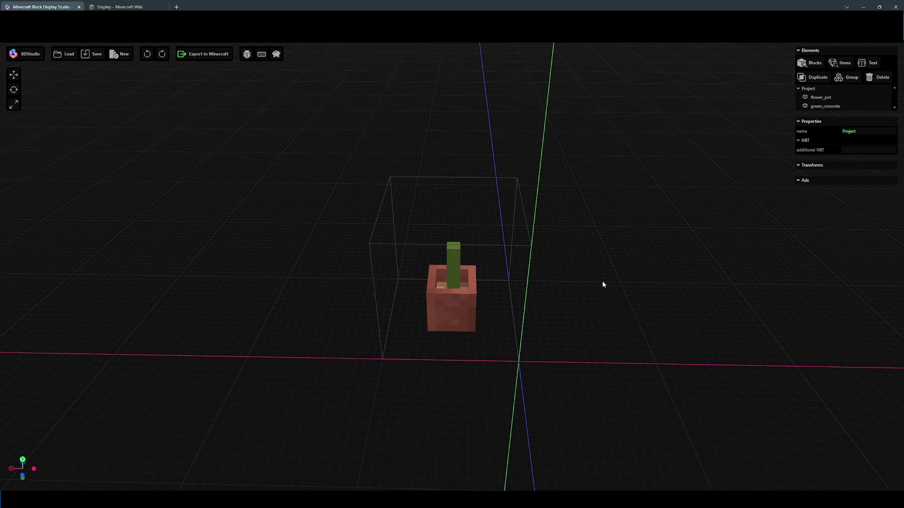
mouse_move(387, 361)
left_mouse_down()
mouse_move(395, 335)
mouse_move(384, 375)
left_mouse_up()
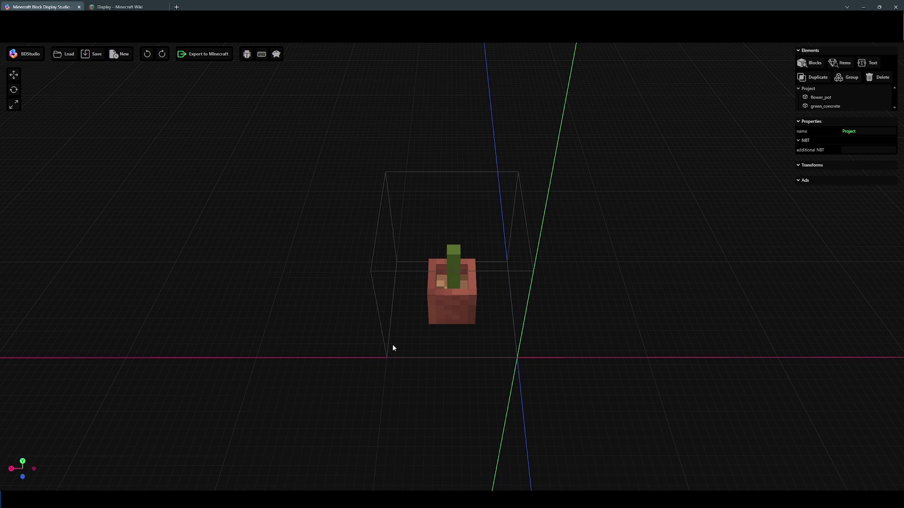
left_click_drag(379, 318, 347, 297)
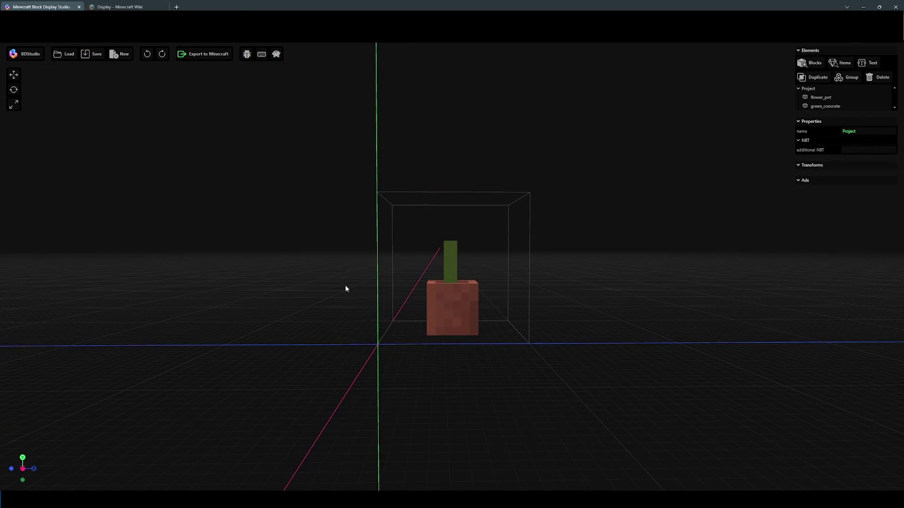
- Duplicate the green concrete stem and raise the copy to a Y position of 0.5 to lengthen the stem
left_click(455, 262)
left_click_drag(528, 224, 635, 198)
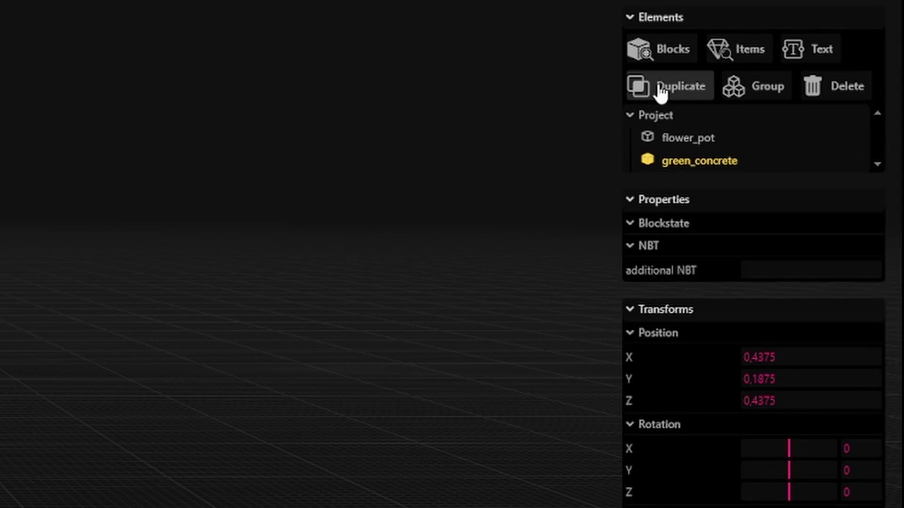
left_click(809, 79)
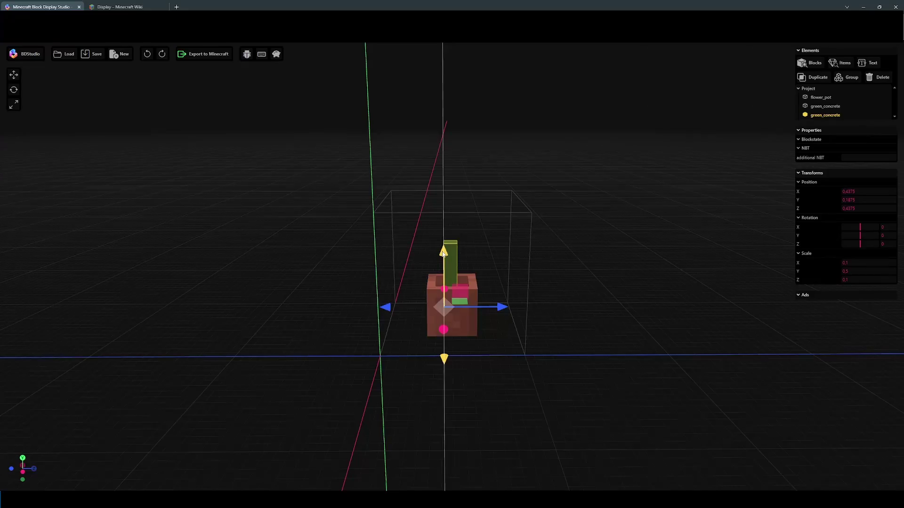
left_click_drag(443, 252, 442, 210)
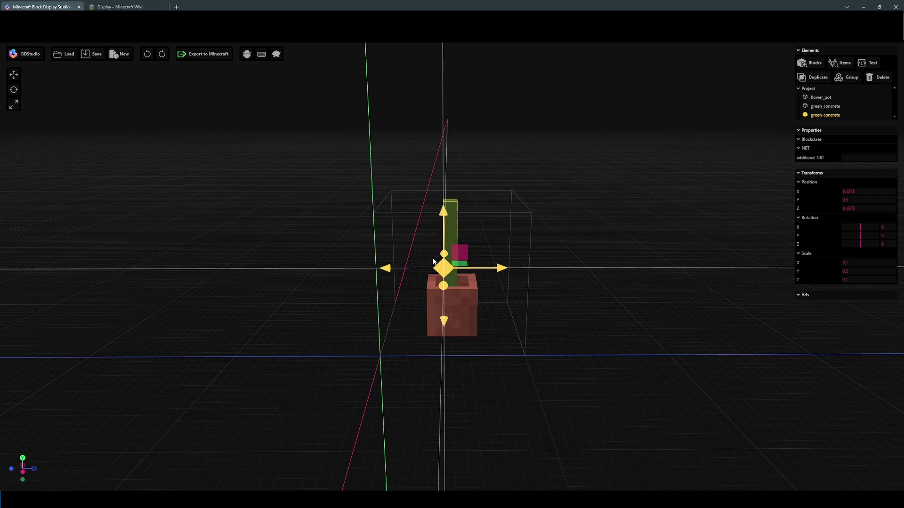
- Duplicate the green concrete stem again and tilt the copy into an angled side branch
left_click_drag(463, 248, 618, 221)
left_click(582, 248)
key("ctrl+d")
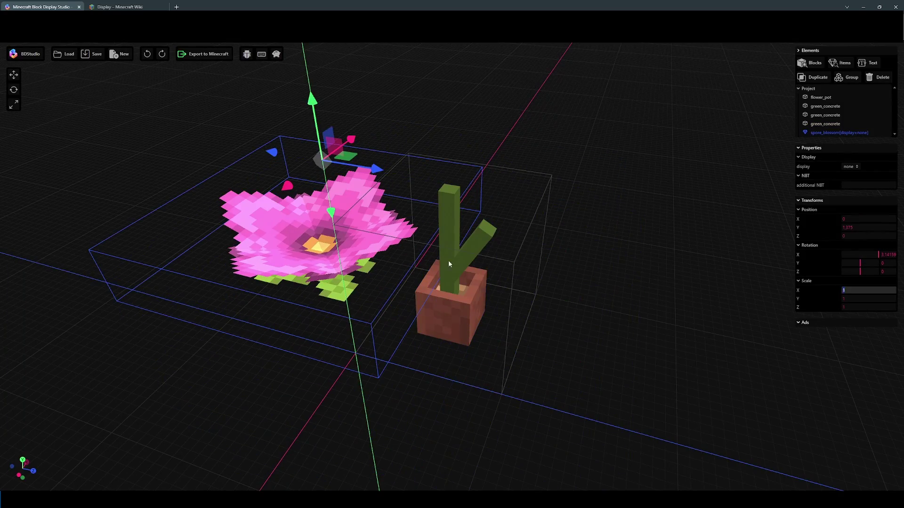
- Add a spore_blossom item turned upside down, shrink it and place it on top of the main stem
key("s")
left_click_drag(448, 261, 489, 263)
left_click_drag(372, 212, 386, 206)
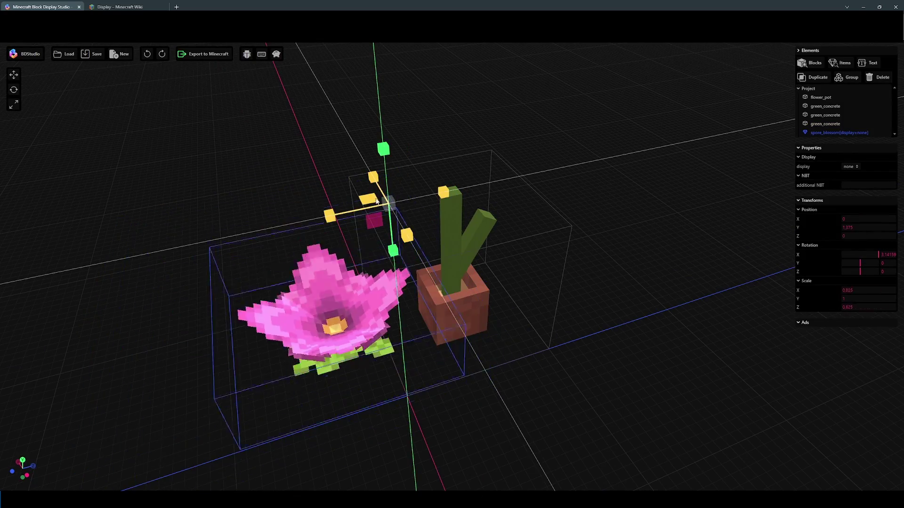
key("ctrl+z")
left_click_drag(490, 264, 518, 278)
left_click_drag(518, 329, 593, 296)
key("ctrl+z")
left_click_drag(836, 309, 823, 285)
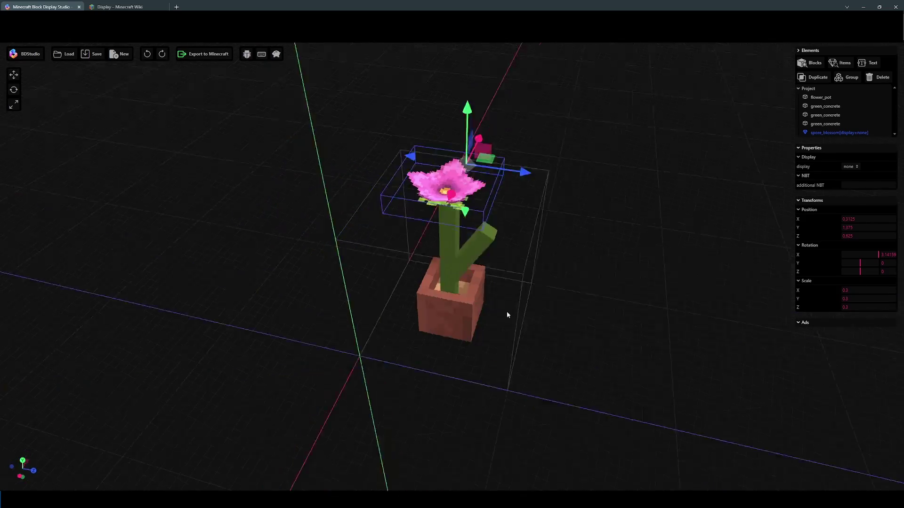
left_click_drag(507, 315, 397, 153)
- Add another green concrete side branch on the opposite side of the stem and adjust its Y rotation
left_click_drag(405, 346, 612, 330)
left_click_drag(481, 108, 481, 118)
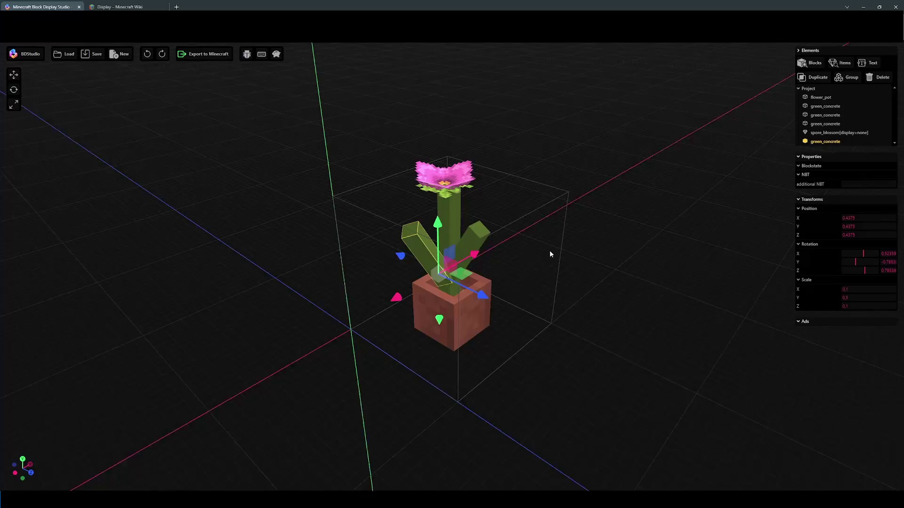
left_click_drag(855, 262, 852, 262)
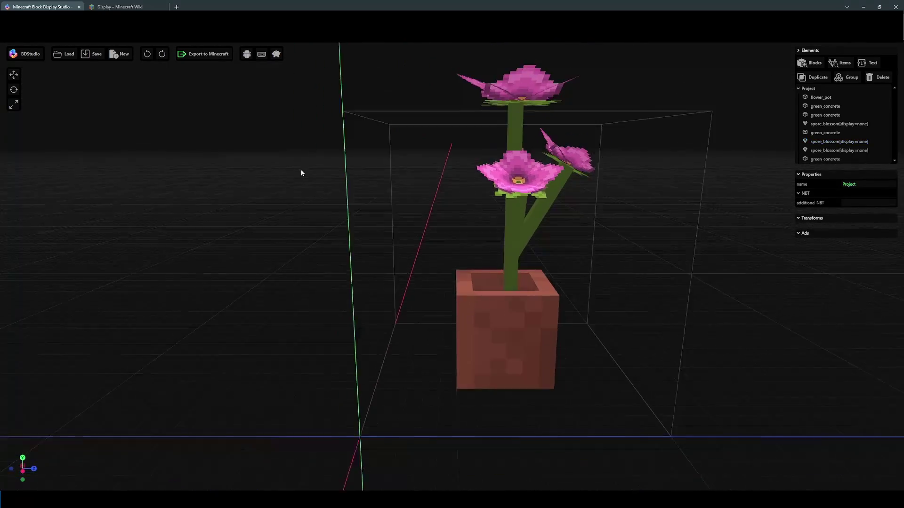
- Add a green_concrete block for a leaf and thin it down with a scale value of 0.01
left_click(812, 63)
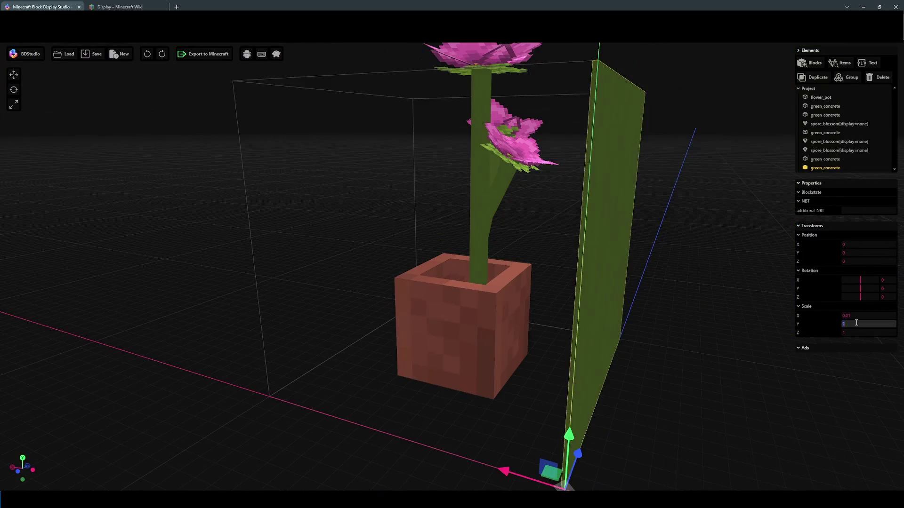
left_click(858, 333)
type("0.01")
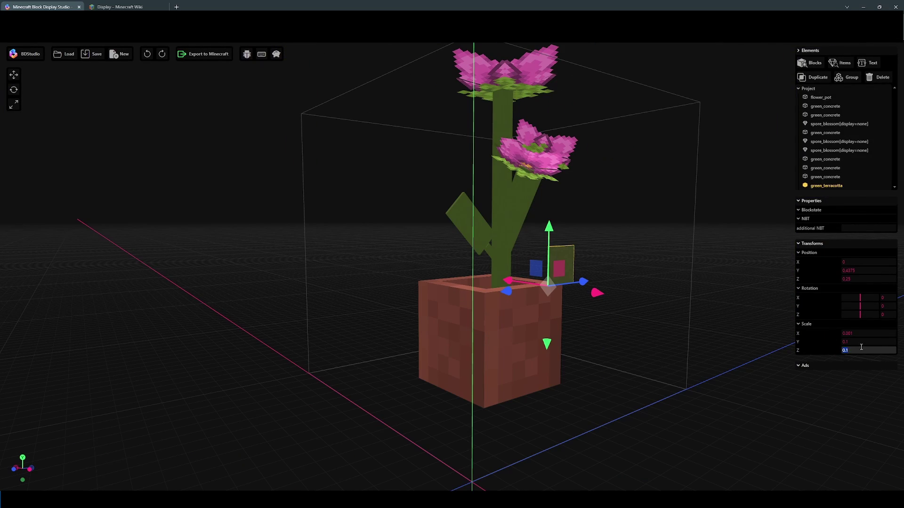
- Shape the green_terracotta block into a thin leaf vein with a Y scale of 0.01 and position it at Y 0.62, Z 0.32
type("0.010000000000000002")
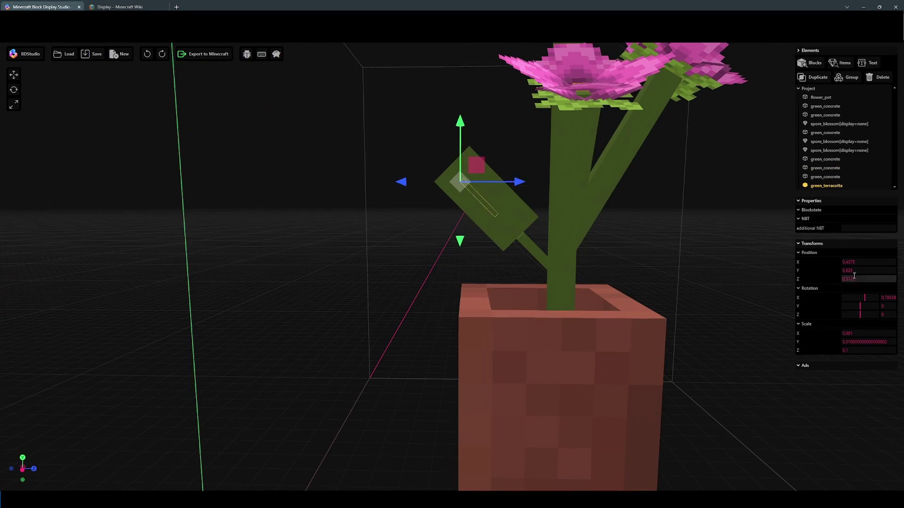
left_click_drag(472, 157, 492, 161)
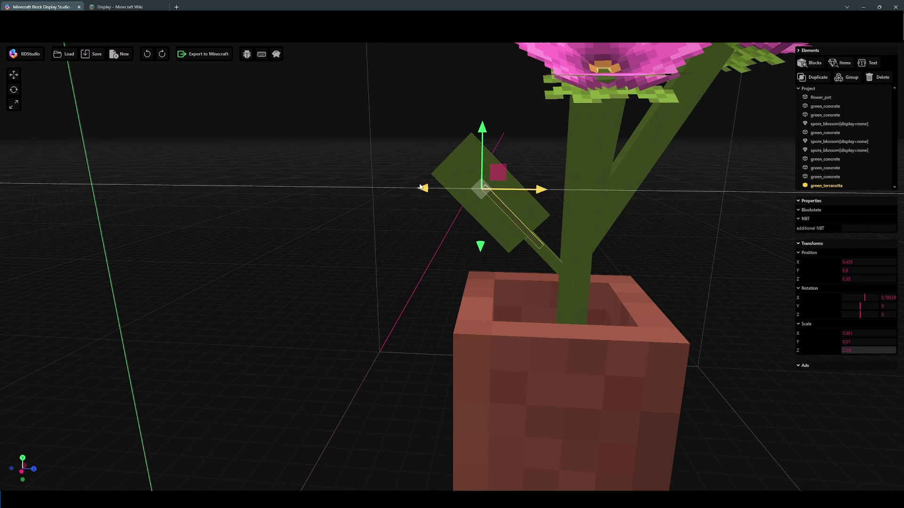
left_click(870, 279)
type("03")
key("BackSpace")
type(",3")
left_click(861, 270)
type("2")
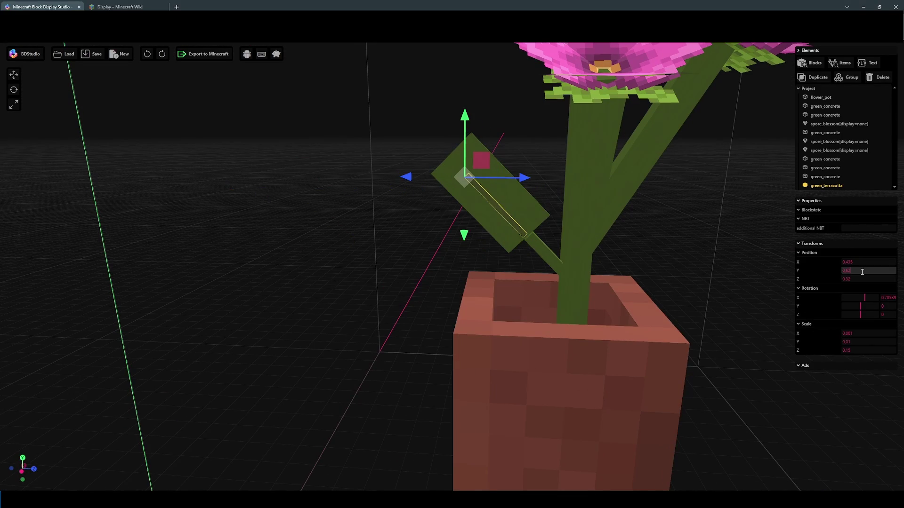
left_click(867, 279)
left_click(715, 258)
scroll(698, 275, "down", 10)
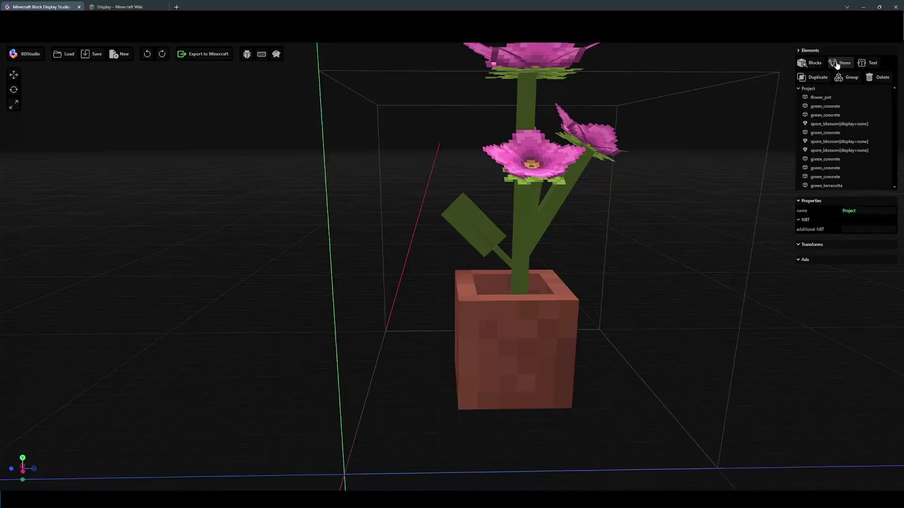
mouse_move(653, 319)
left_mouse_down()
mouse_move(623, 359)
mouse_move(532, 354)
mouse_move(607, 352)
mouse_move(688, 330)
mouse_move(762, 339)
mouse_move(601, 313)
mouse_move(627, 325)
mouse_move(644, 317)
left_mouse_up()
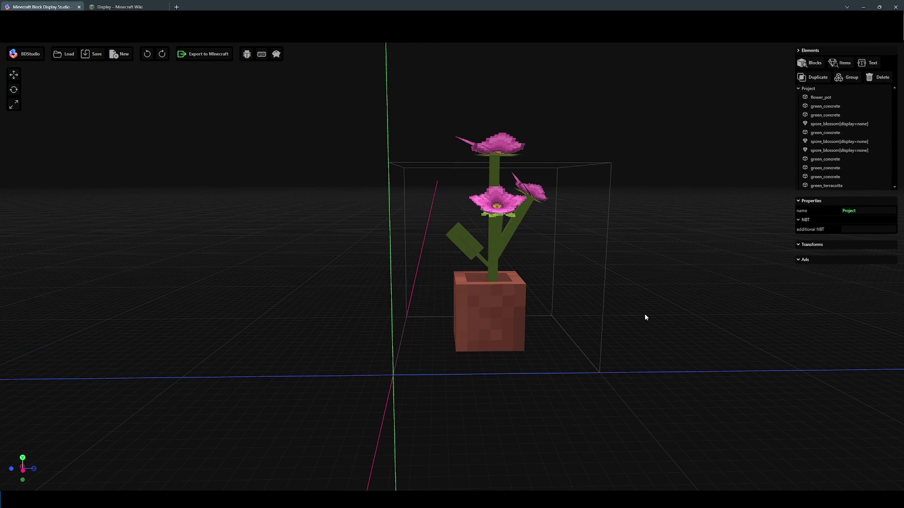
left_click_drag(661, 231, 645, 208)
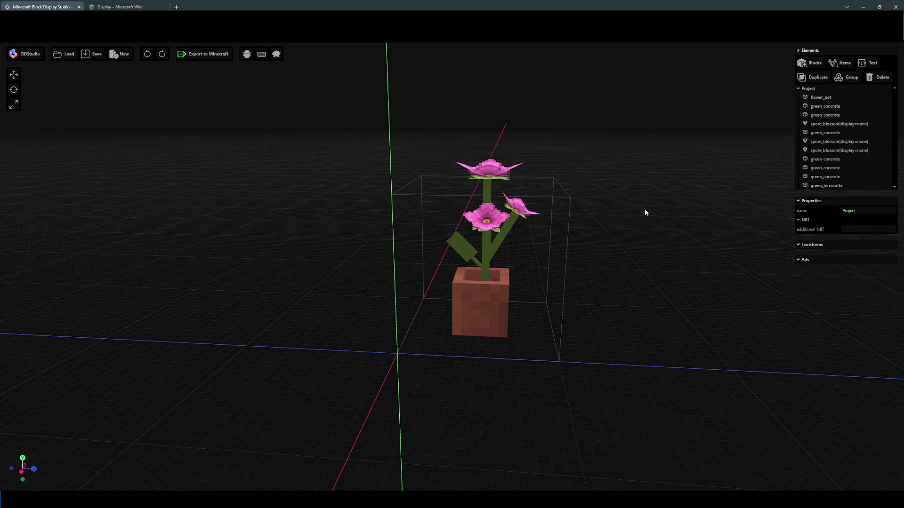
left_click_drag(634, 213, 600, 260)
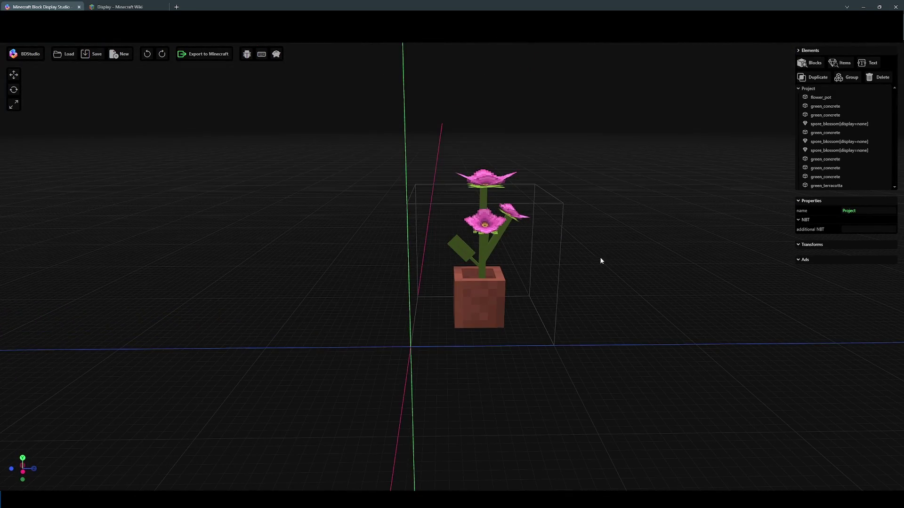
left_click(490, 295)
left_click(414, 163)
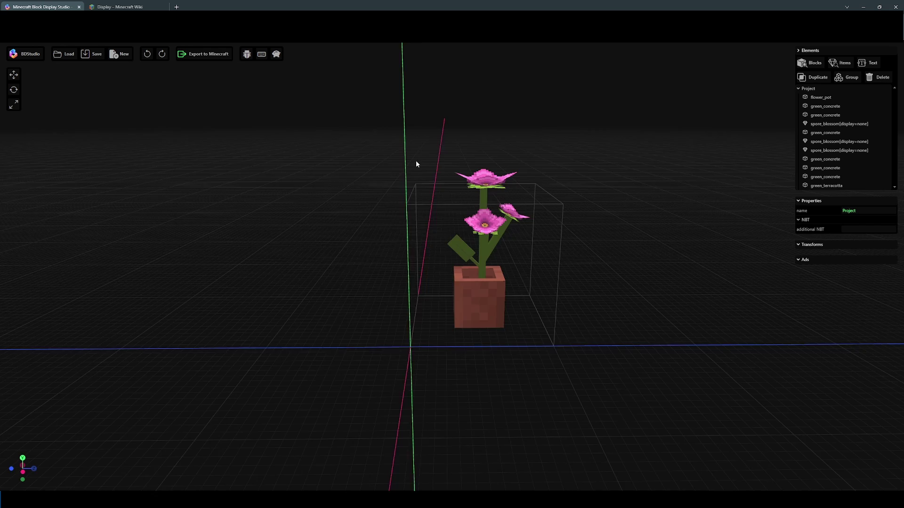
left_click_drag(416, 164, 411, 147)
- Select the flower pot together with all stem, branch, blossom and leaf elements and combine them into one group
left_click(483, 274)
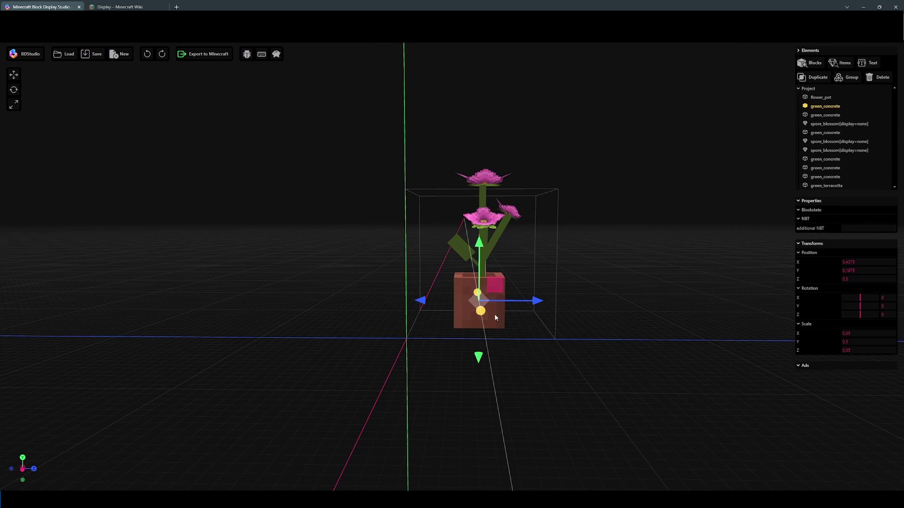
left_click(496, 317, "shift")
left_click(472, 260, "shift")
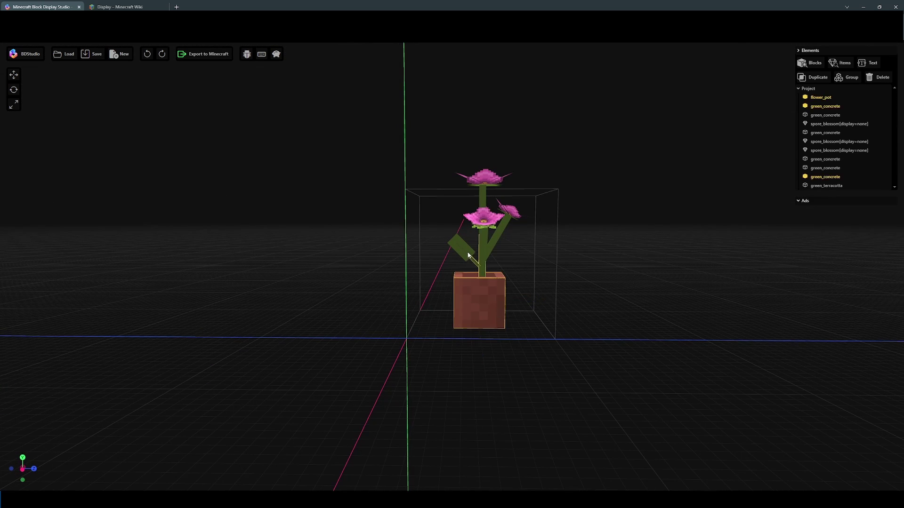
left_click(464, 252, "shift")
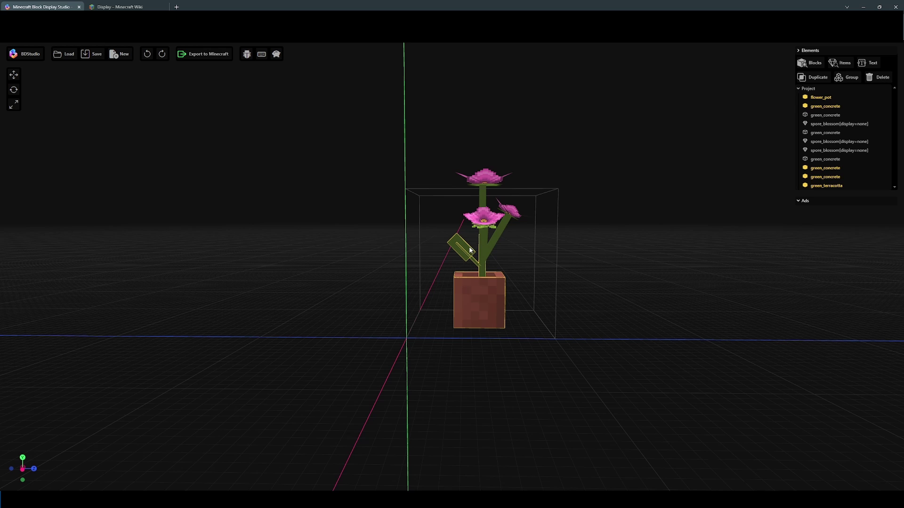
left_click(491, 237, "shift")
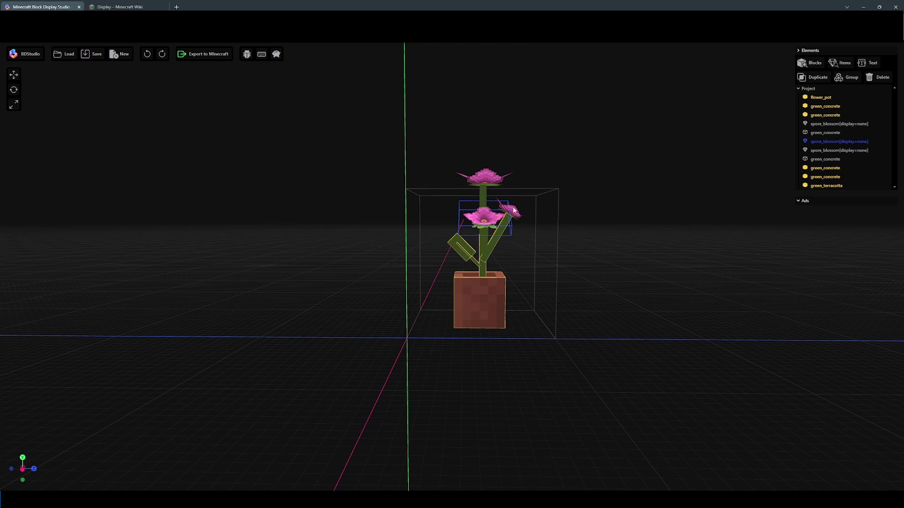
left_click(482, 181, "shift")
left_click(485, 204, "shift")
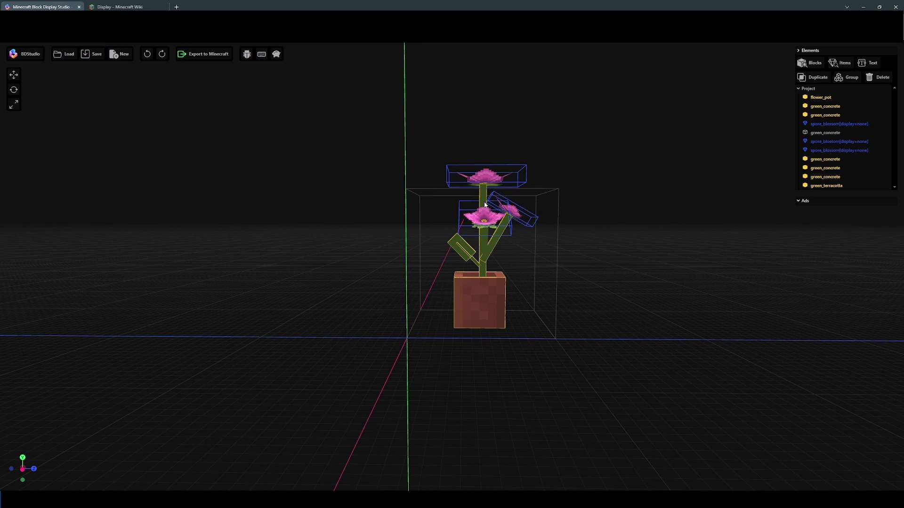
mouse_move(516, 266)
left_mouse_down()
mouse_move(627, 274)
mouse_move(690, 266)
mouse_move(520, 267)
left_mouse_up()
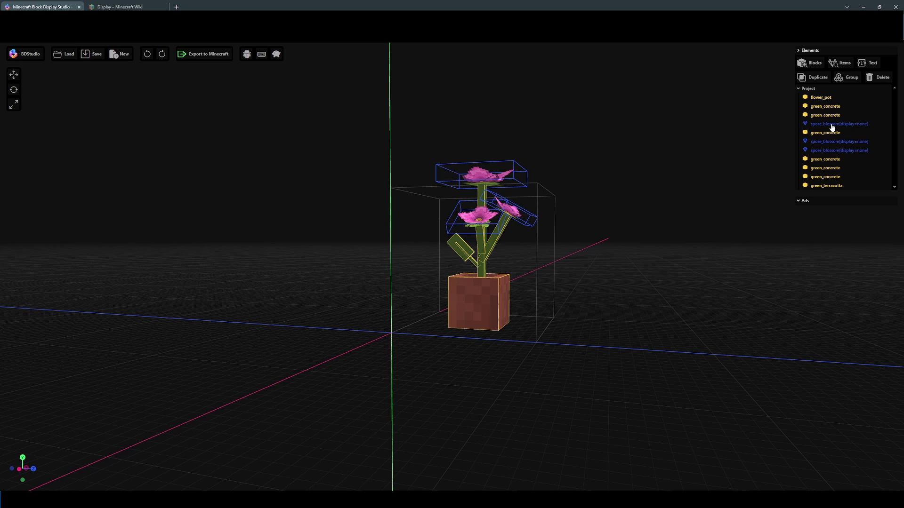
left_click(851, 79)
- Shift the grouped potted flower slightly along the Z axis to position 0.25
left_click_drag(696, 235, 637, 249)
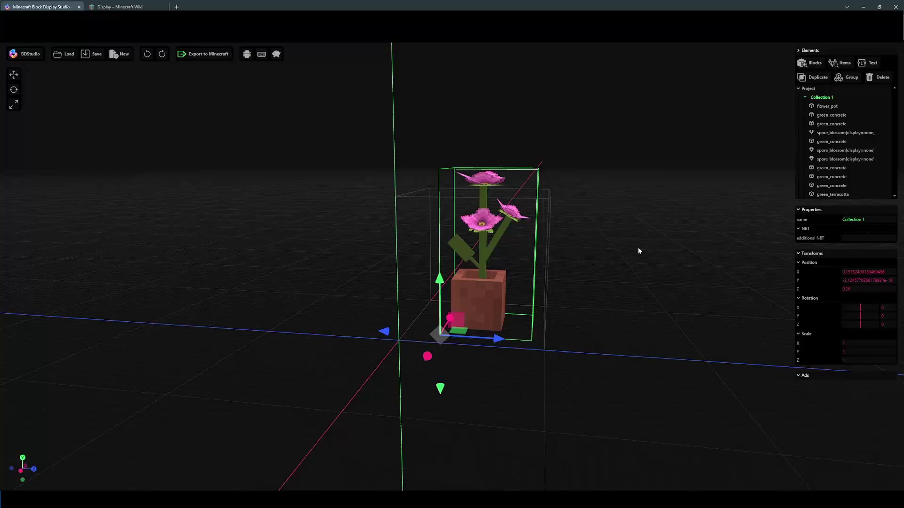
left_click_drag(498, 340, 488, 310)
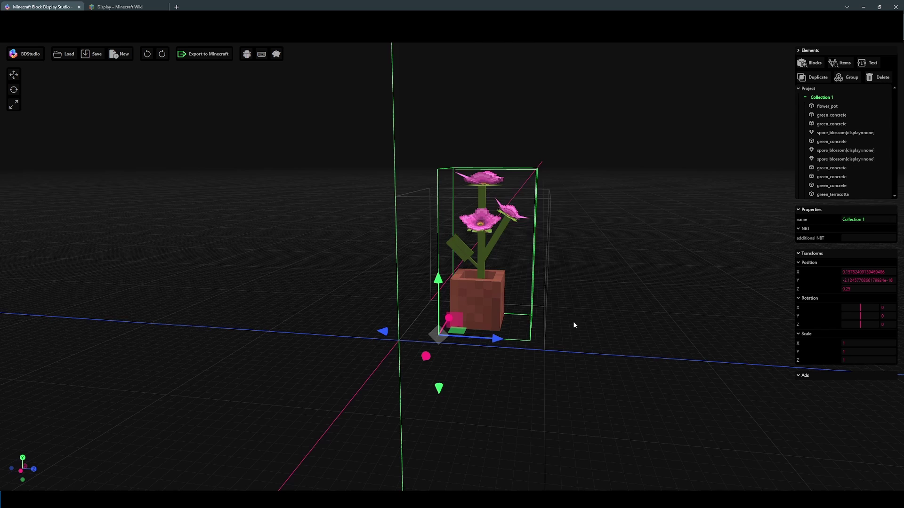
mouse_move(573, 321)
left_mouse_down()
mouse_move(665, 318)
mouse_move(583, 321)
left_mouse_up()
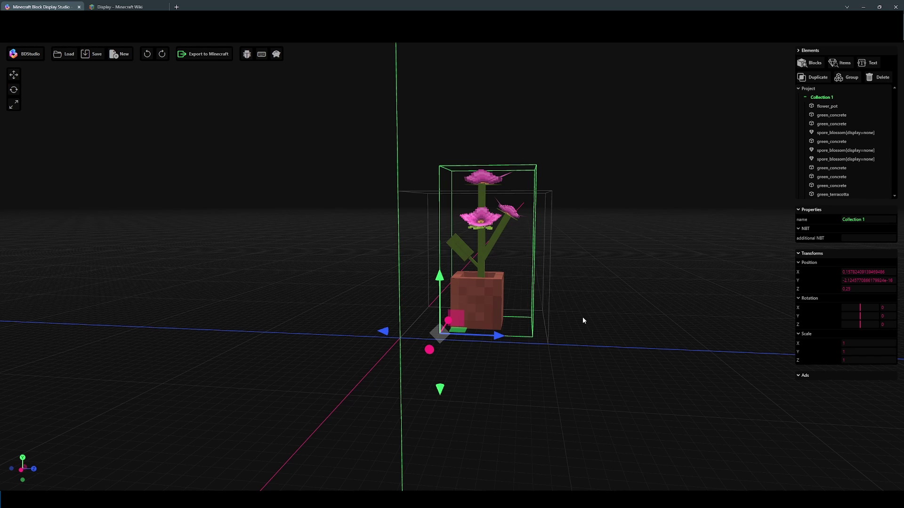
- Duplicate the flower group, try moving the copy away along the Z axis, and undo that move
left_click(811, 77)
left_click_drag(490, 338, 640, 341)
middle_click_drag(664, 372, 469, 222)
key("ctrl+z")
- Select one flower group and set its additional NBT to brightness:{sky:15,block:15}
left_click(490, 296)
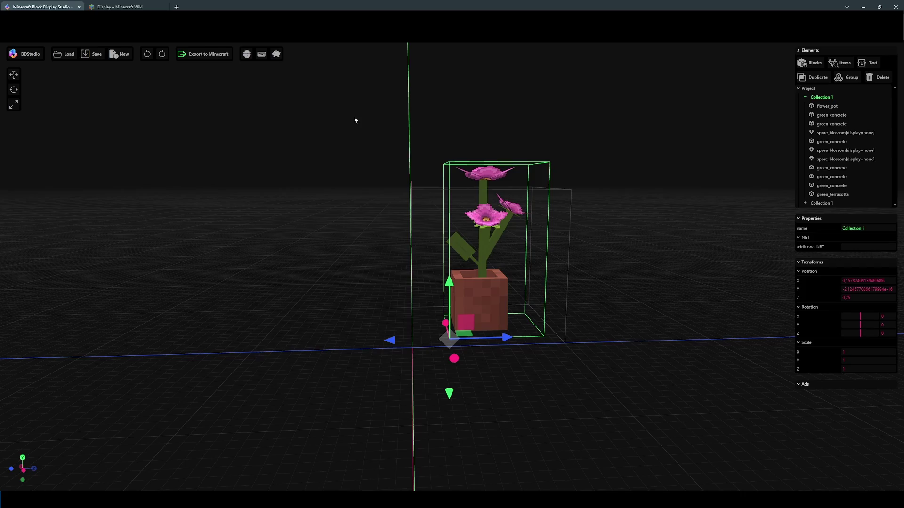
mouse_move(612, 227)
middle_mouse_down()
mouse_move(601, 240)
mouse_move(612, 244)
mouse_move(601, 222)
mouse_move(665, 220)
mouse_move(570, 230)
mouse_move(452, 217)
mouse_move(609, 224)
middle_mouse_up()
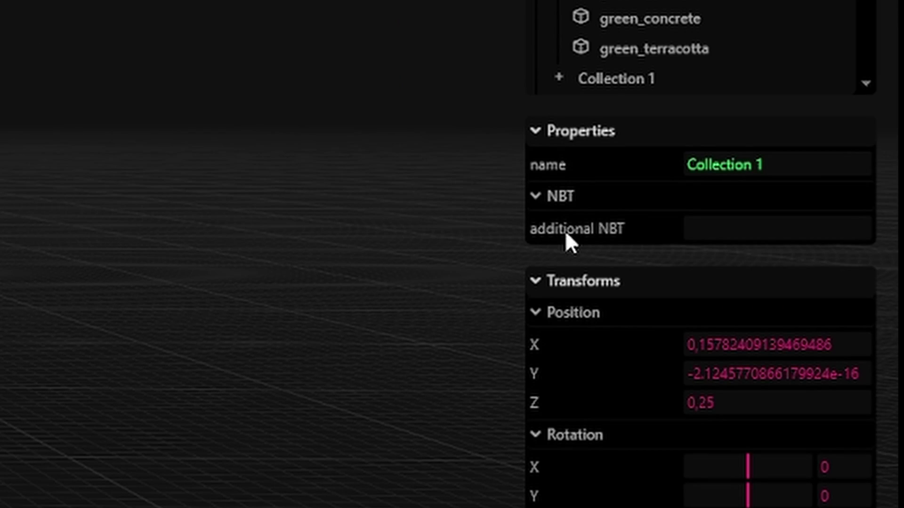
left_click(704, 232)
type("brightness:{sky:15,block:15}")
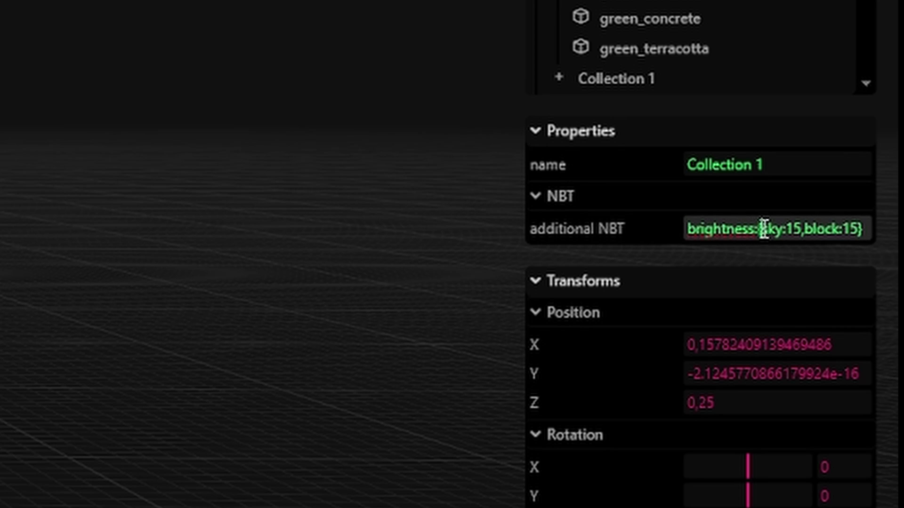
left_click(813, 232)
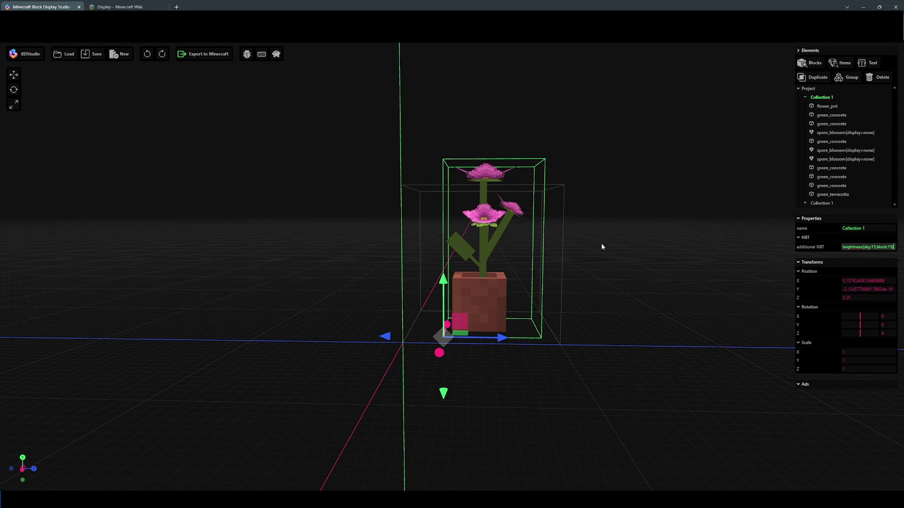
left_click(601, 244)
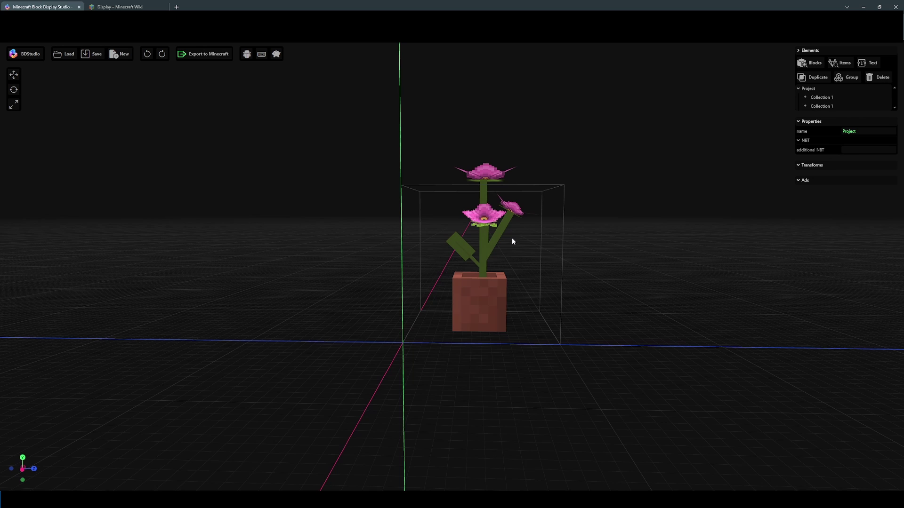
- Open the Minecraft export of the project, copy the generated summon command and close the export dialog
left_click(484, 249)
left_click(602, 243)
mouse_move(647, 263)
left_mouse_down()
mouse_move(606, 267)
mouse_move(642, 268)
mouse_move(647, 258)
left_mouse_up()
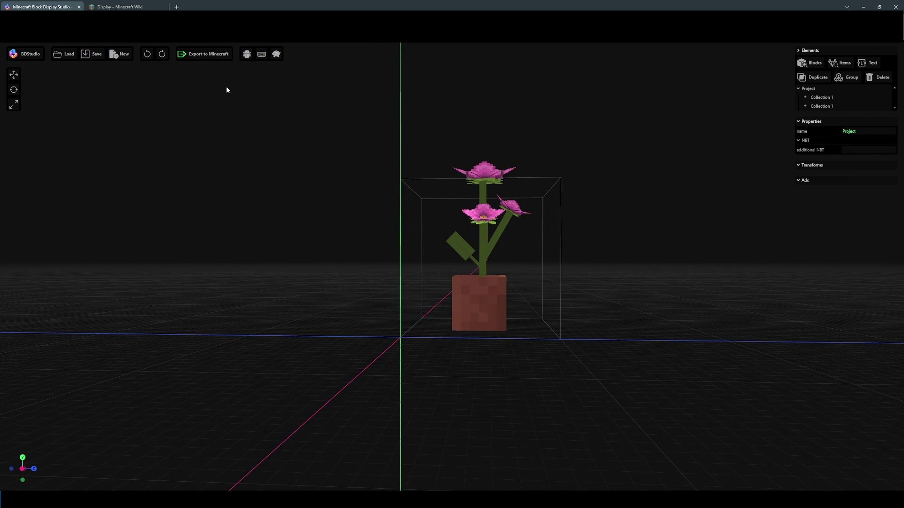
left_click(210, 54)
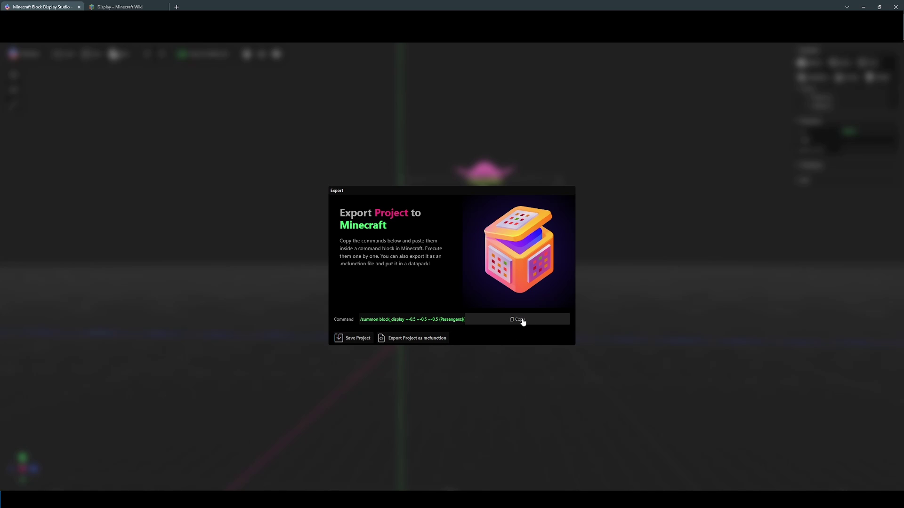
left_click(610, 304)
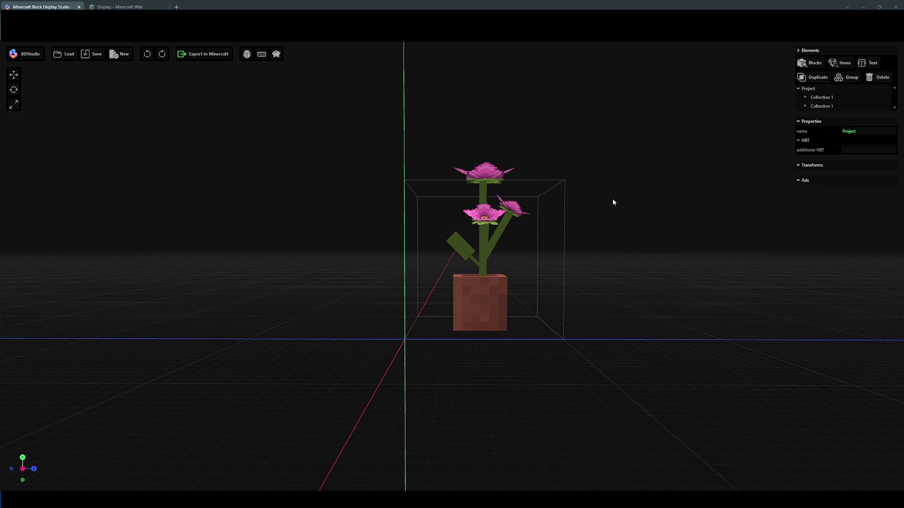
- Save the project as a BDSTUDIO file named "flow" in the vids/minecraft folder
left_click_drag(613, 196, 606, 222)
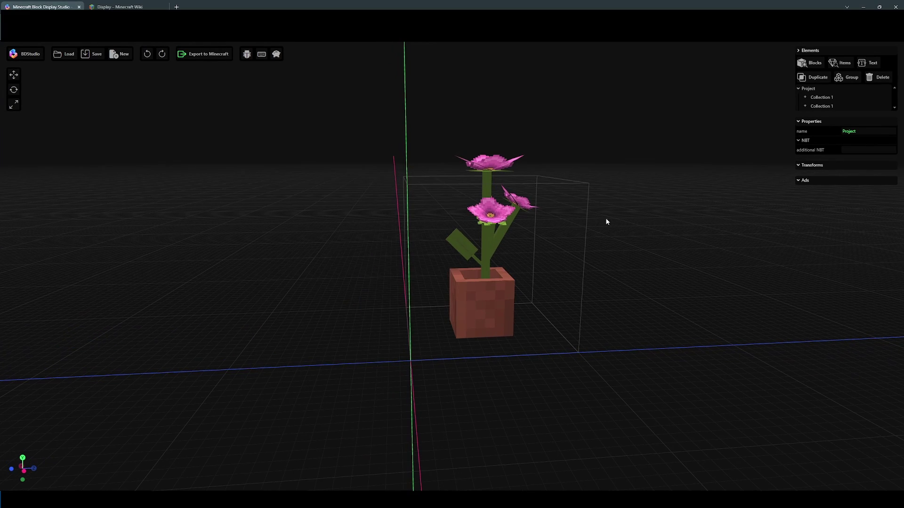
left_click(87, 53)
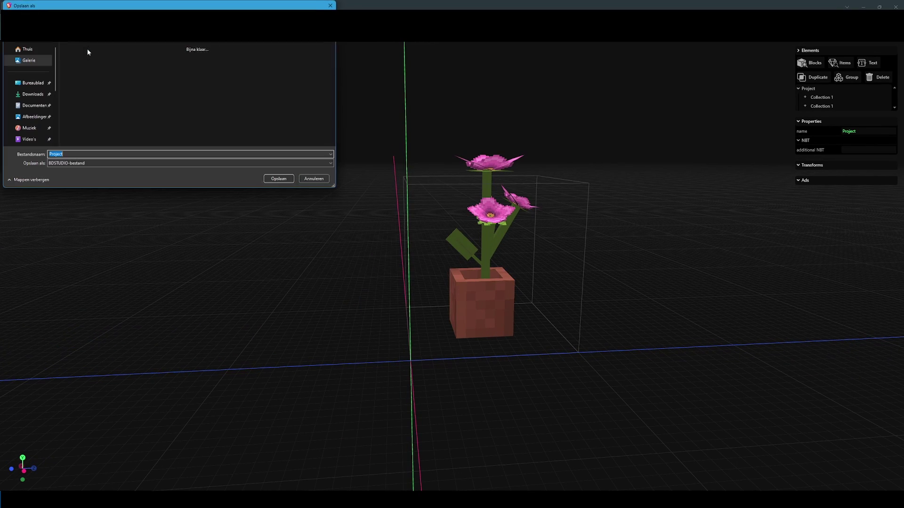
left_click_drag(118, 6, 137, 81)
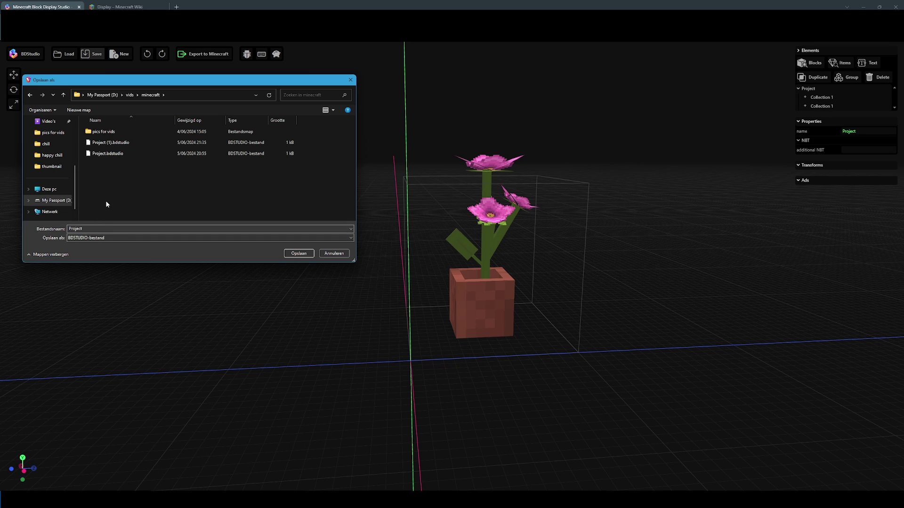
double_click(97, 229)
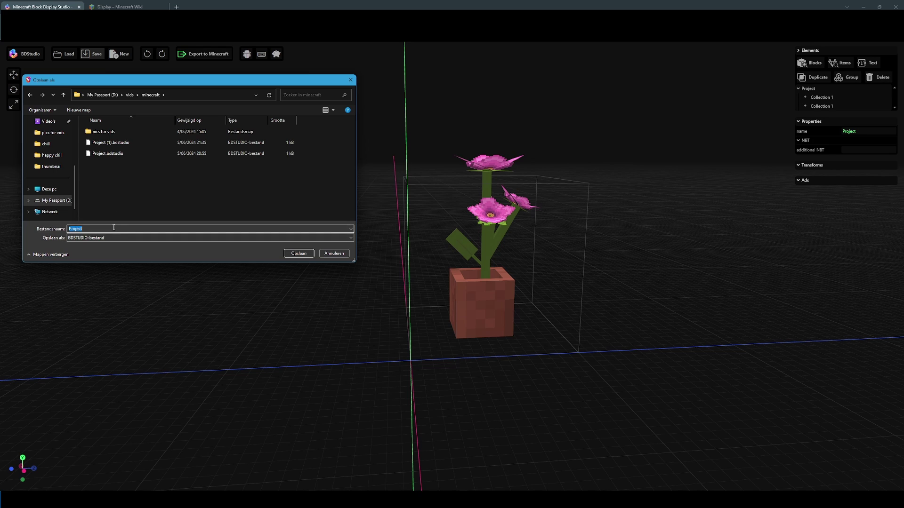
type("flower")
left_click(292, 253)
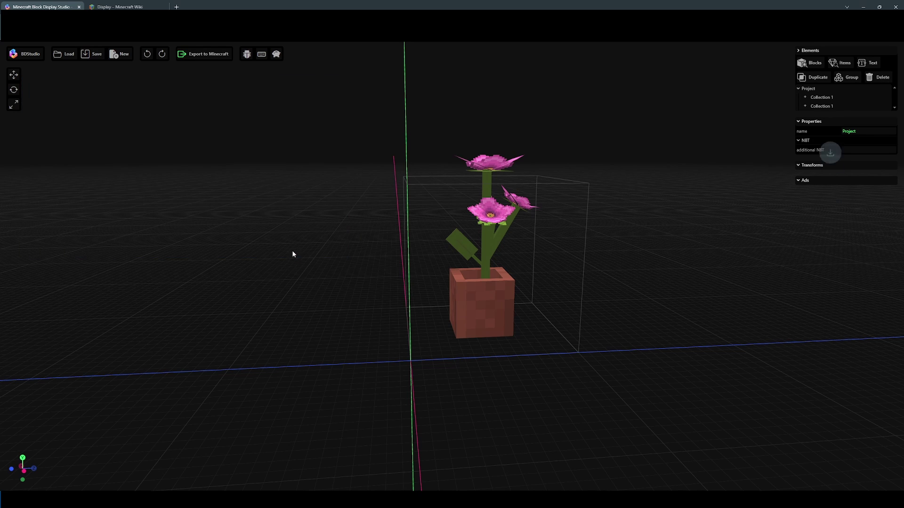
- Load a previously saved project containing the hanging decoration and inspect it from different angles
left_click(64, 54)
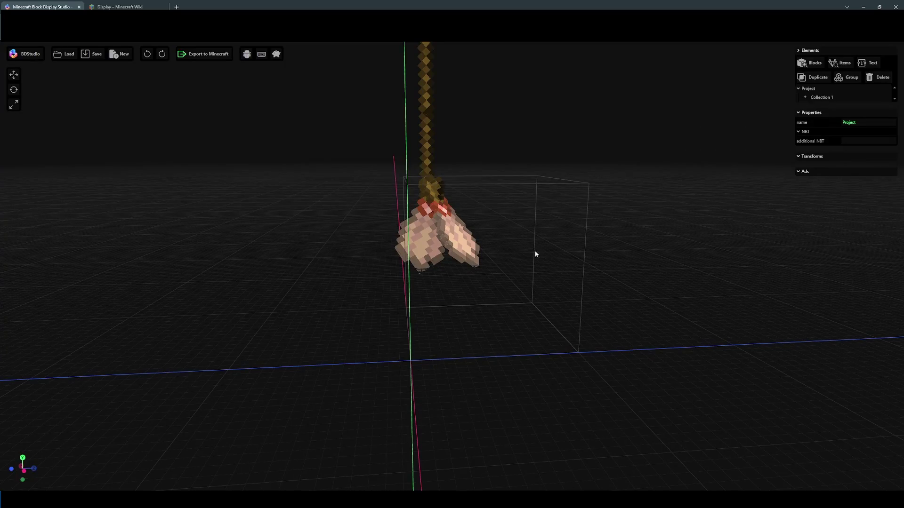
left_click_drag(535, 251, 236, 80)
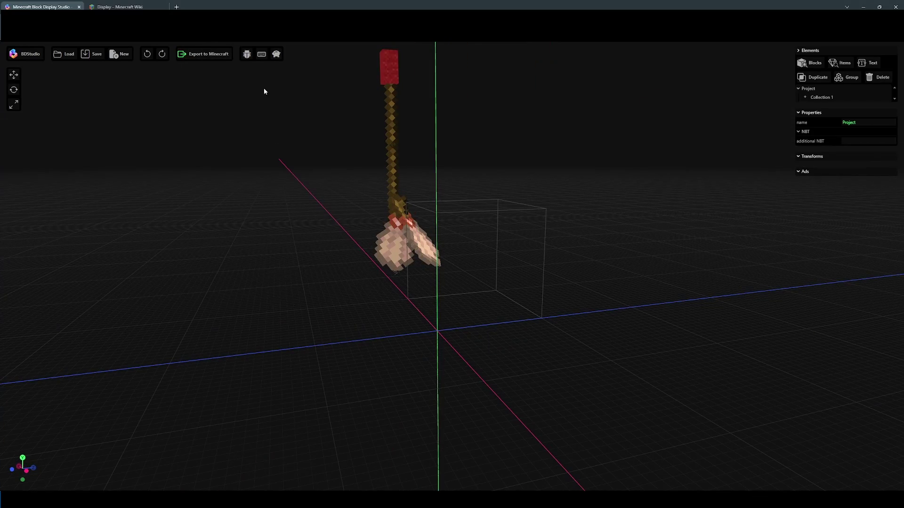
mouse_move(562, 247)
left_mouse_down()
mouse_move(440, 245)
mouse_move(567, 241)
left_mouse_up()
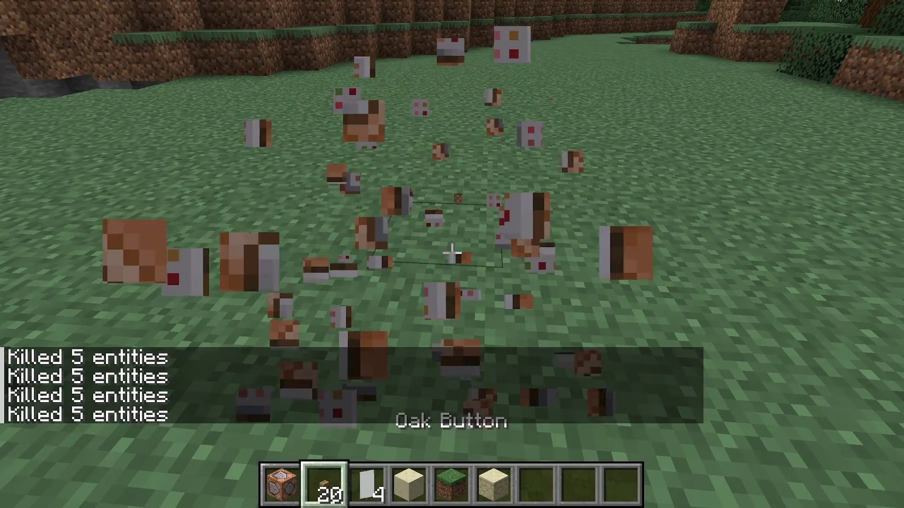
- Switch to Minecraft, place a command block containing the copied summon command and attach an oak button to it
key("1")
right_click(451, 254)
right_click(452, 254)
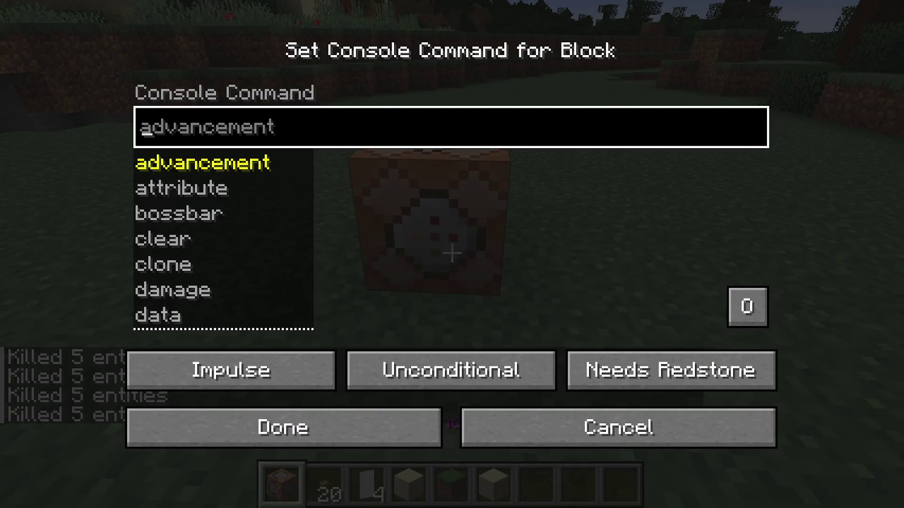
key("ctrl+v")
left_click(282, 427)
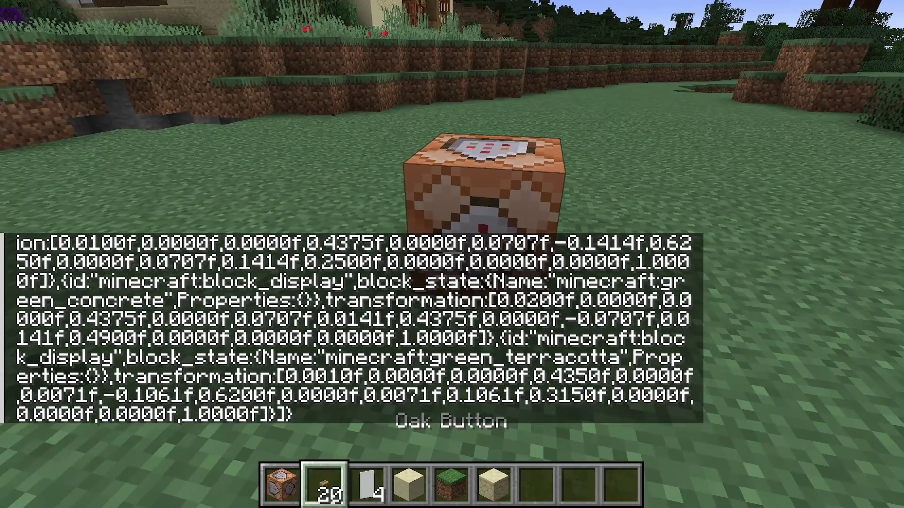
right_click(452, 255)
key("w")
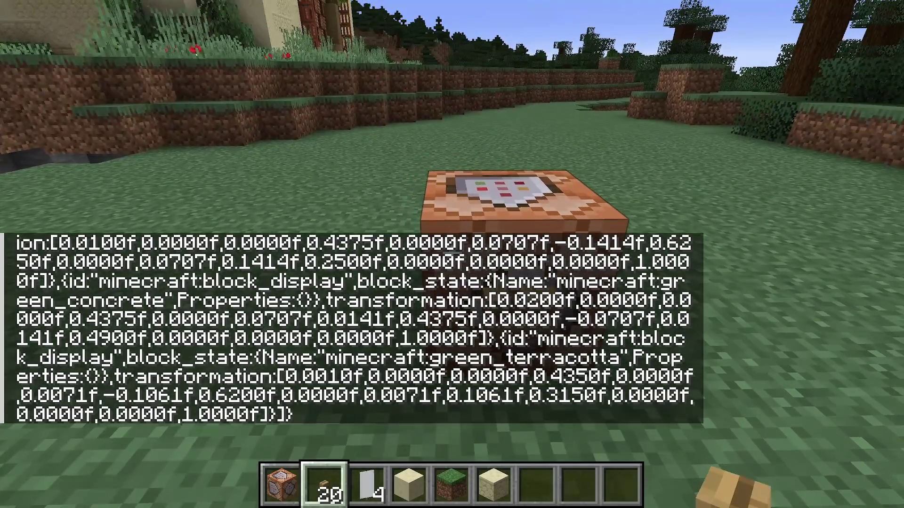
- Open the chat and read through the block_display summon command set in the command block, including its brightness entries
key("t")
scroll(353, 236, "up", 15)
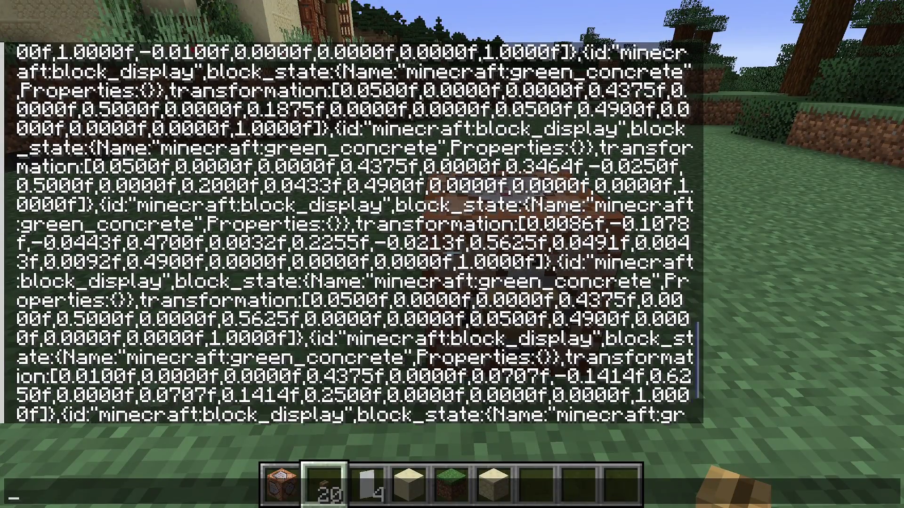
scroll(353, 236, "up", 20)
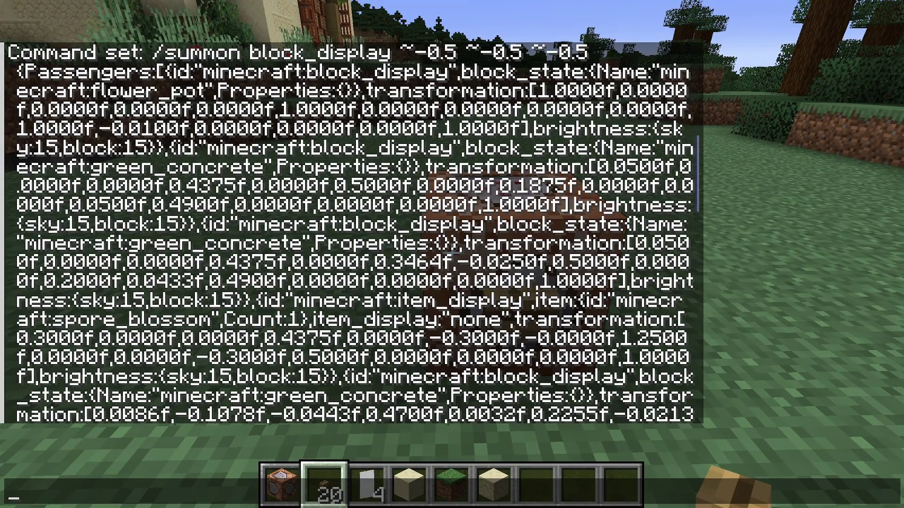
scroll(353, 235, "down", 16)
scroll(353, 235, "down", 20)
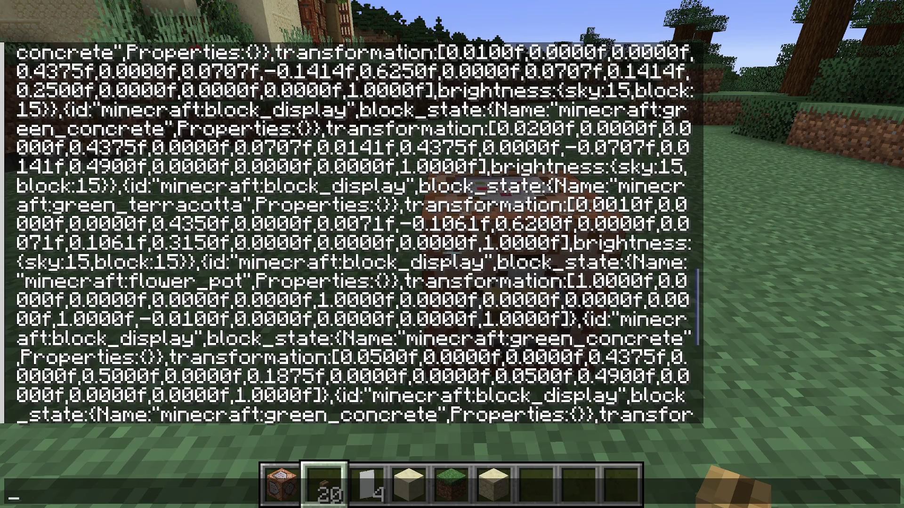
- Read the summon command in the chat through to its end and close the chat
scroll(353, 236, "down", 1)
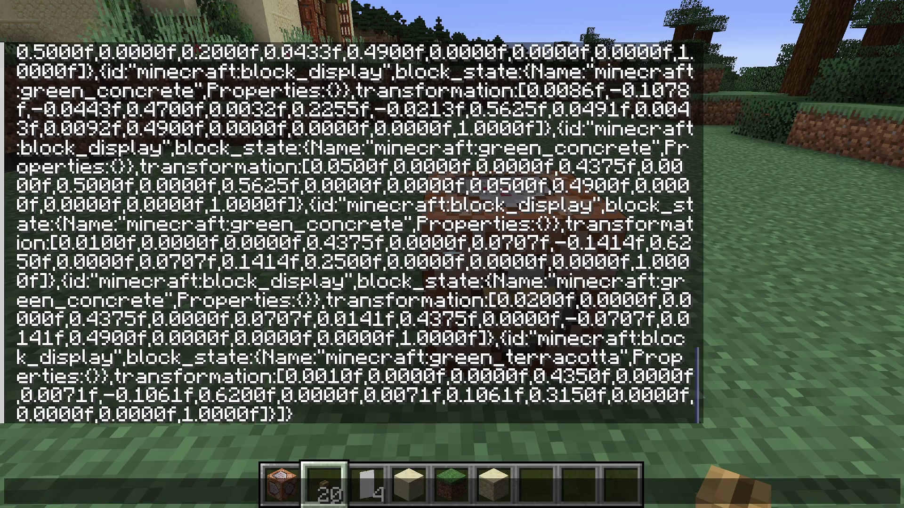
key("Escape")
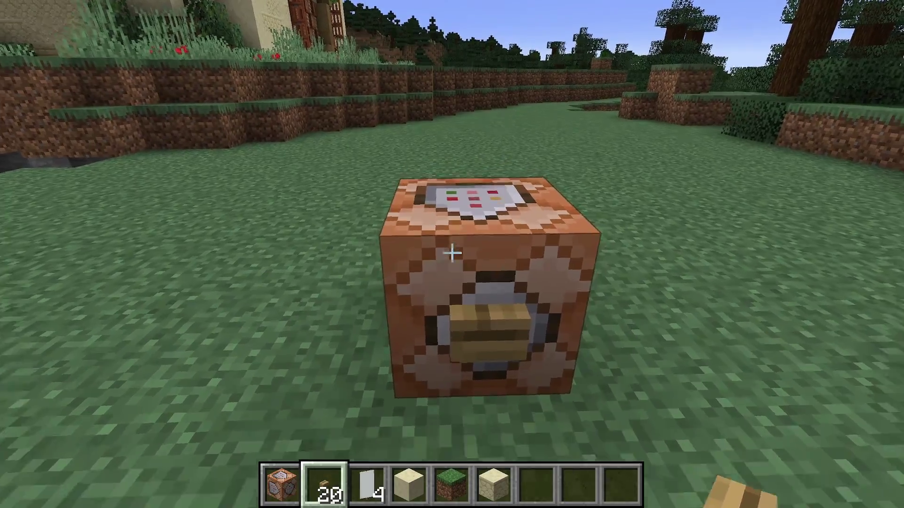
- Place a smooth sandstone block on the grass beside the existing command block
key("w")
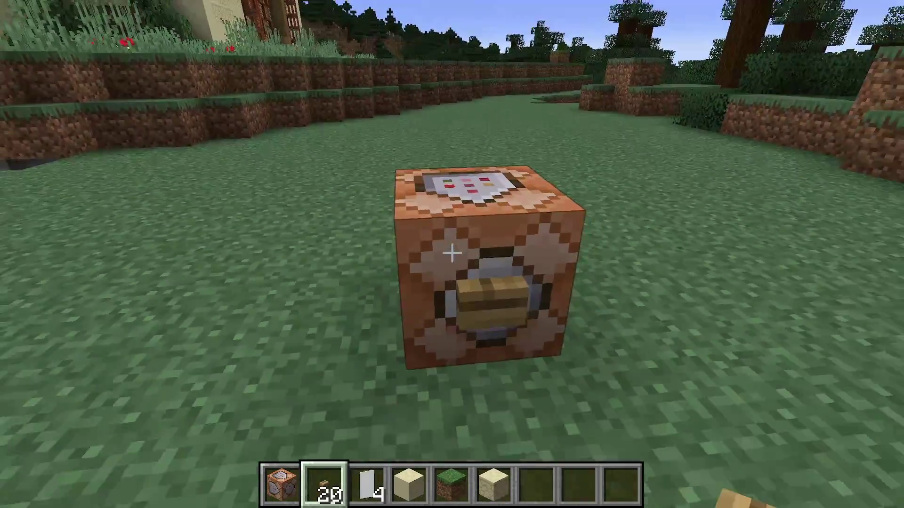
key("a")
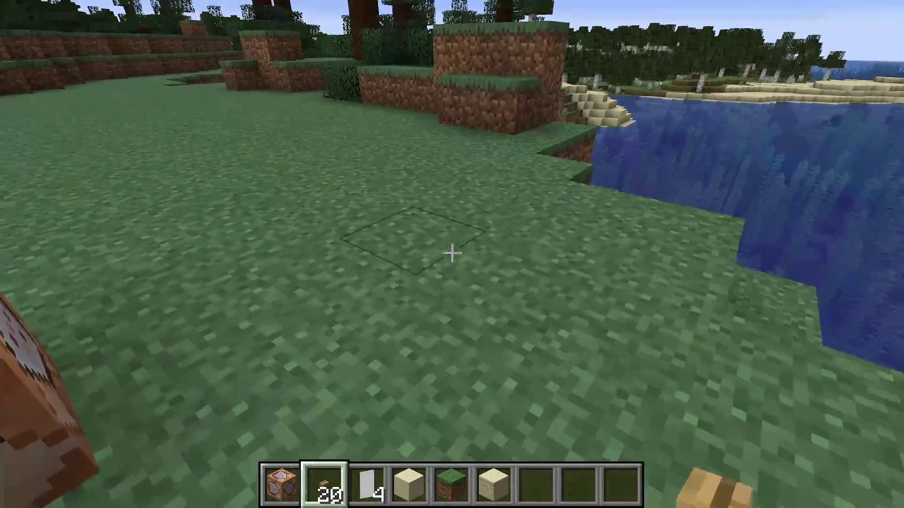
scroll(451, 254, "down", 3)
scroll(452, 254, "up", 1)
right_click(452, 254)
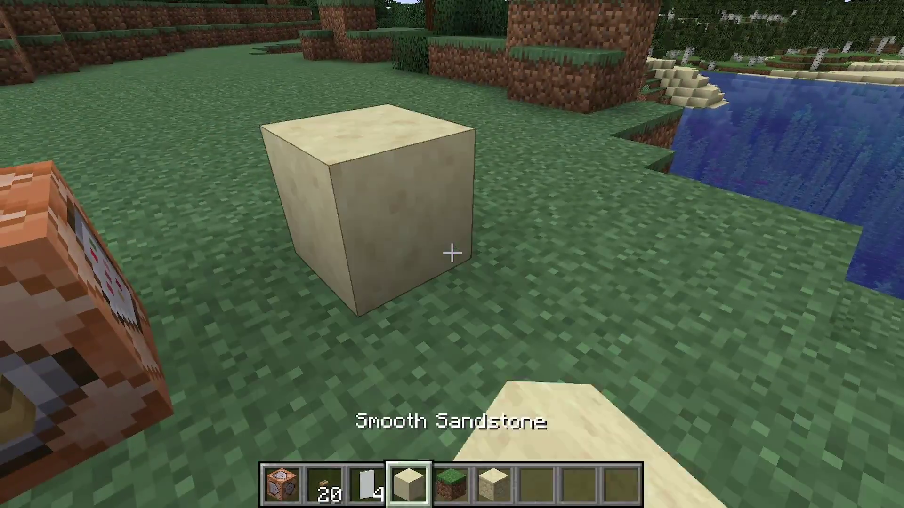
- Place a command block with an oak button on the smooth sandstone and set the copied block_display summon command in it
scroll(452, 254, "up", 3)
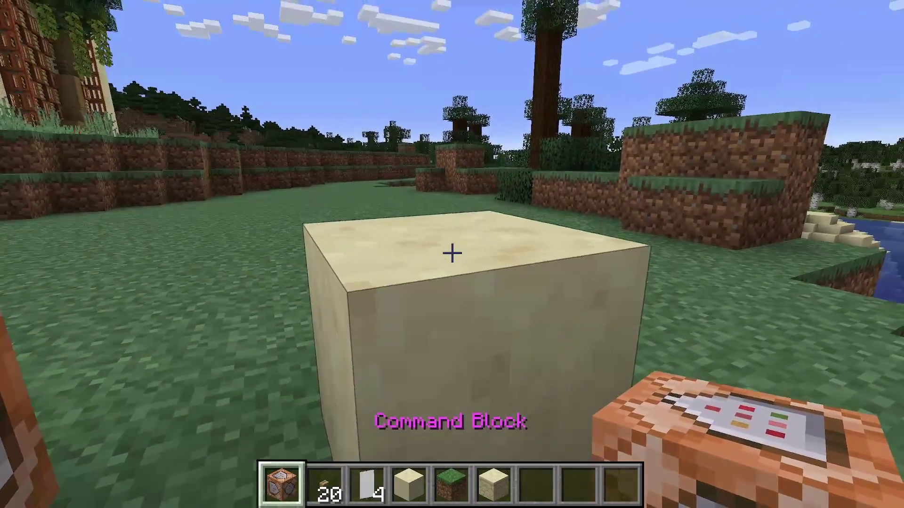
right_click(452, 254)
scroll(452, 255, "down", 1)
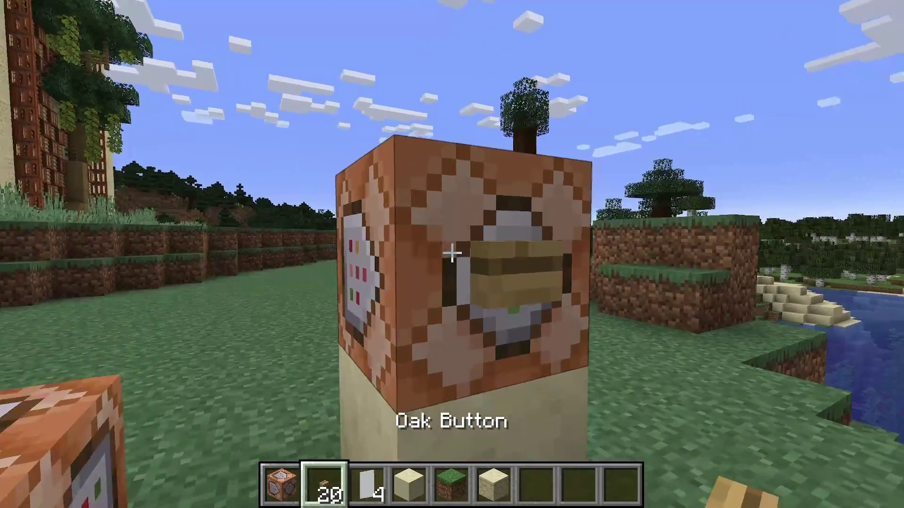
right_click(452, 254)
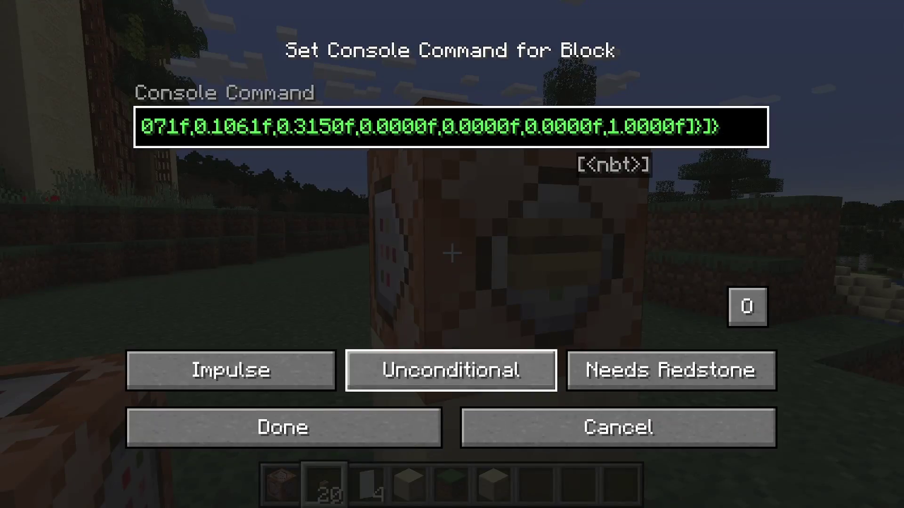
key("Return")
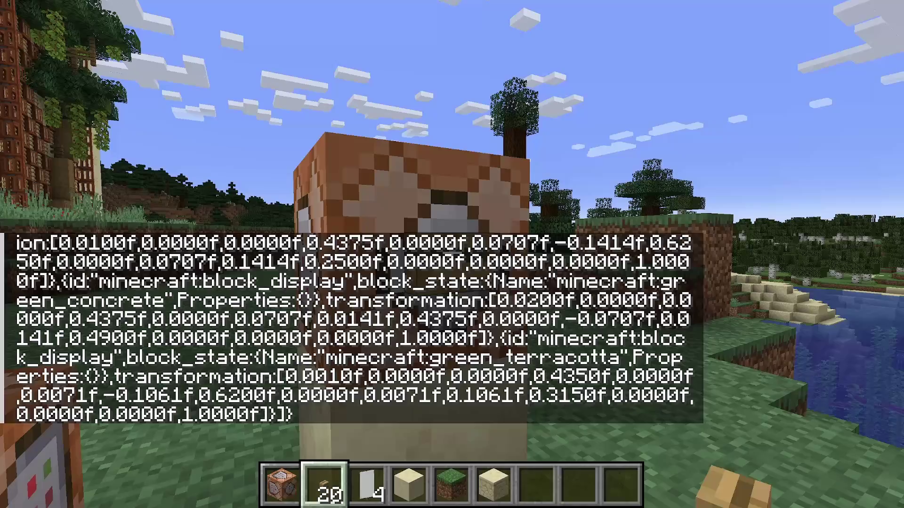
- Trigger the upper command block with its oak button to summon the potted flower, and break the command block to expose it
right_click(452, 254)
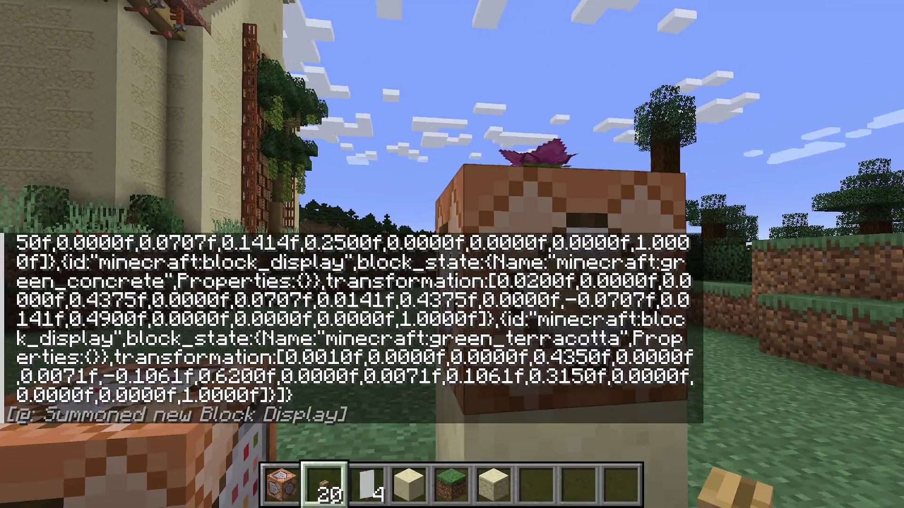
left_click(451, 254)
key("d")
key("s")
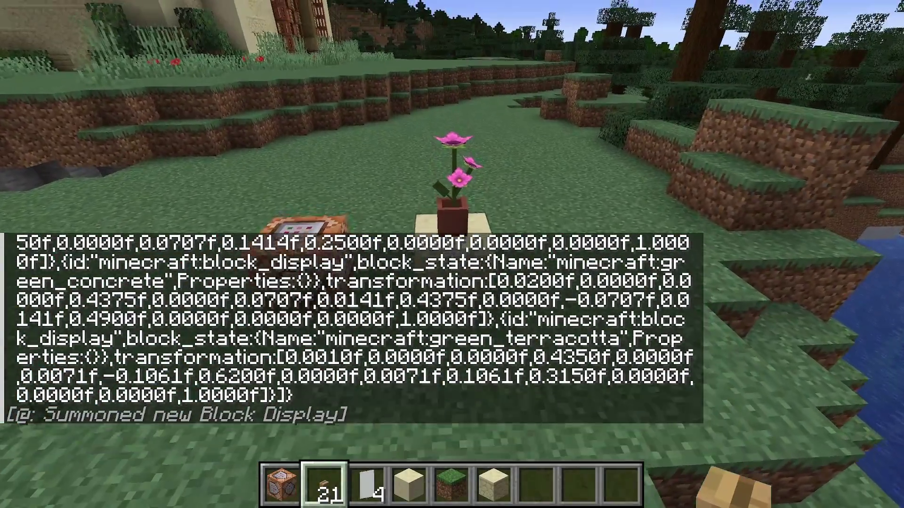
key("w")
key("s")
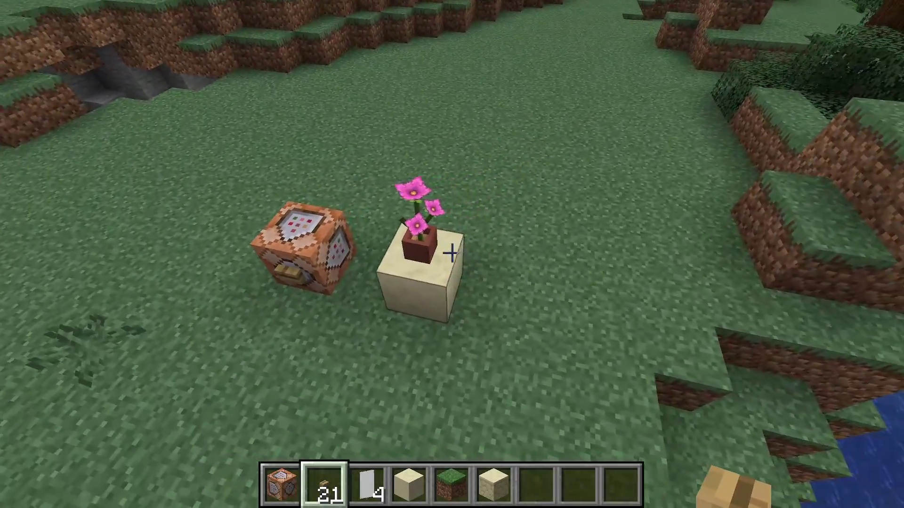
key("a")
key("shift")
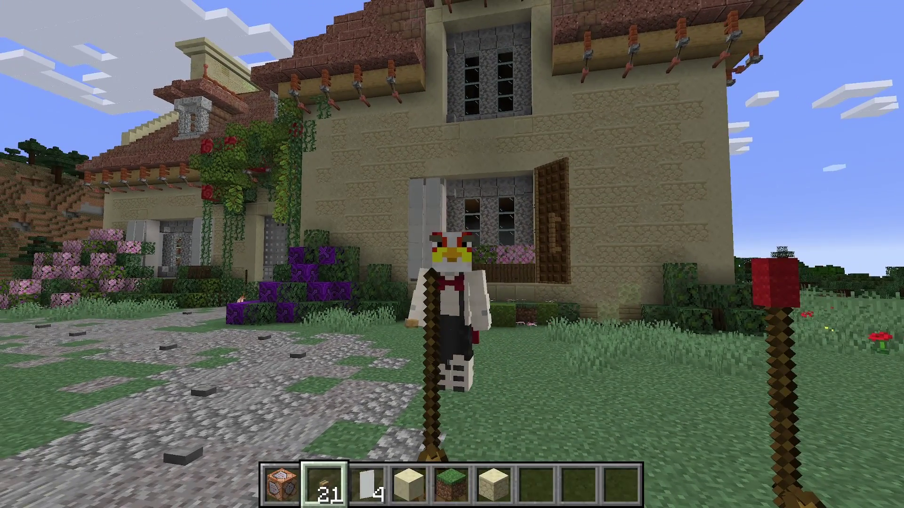
key("shift")
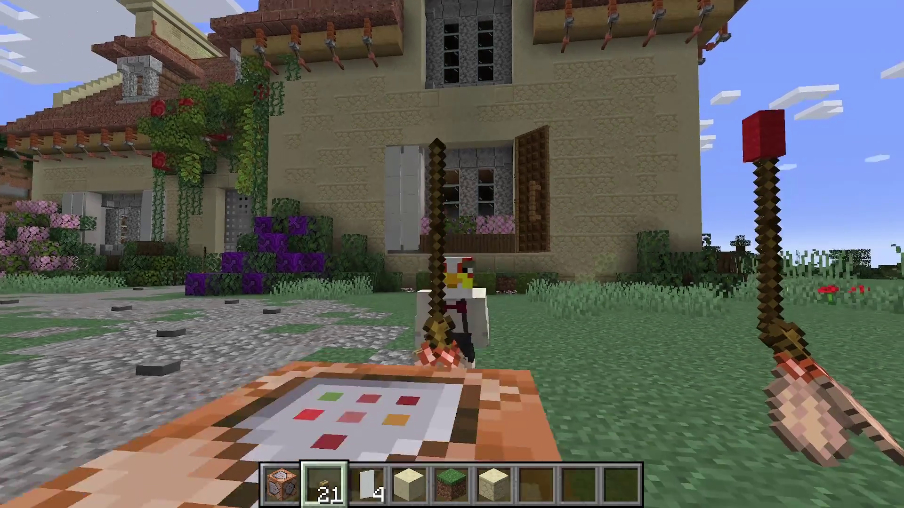